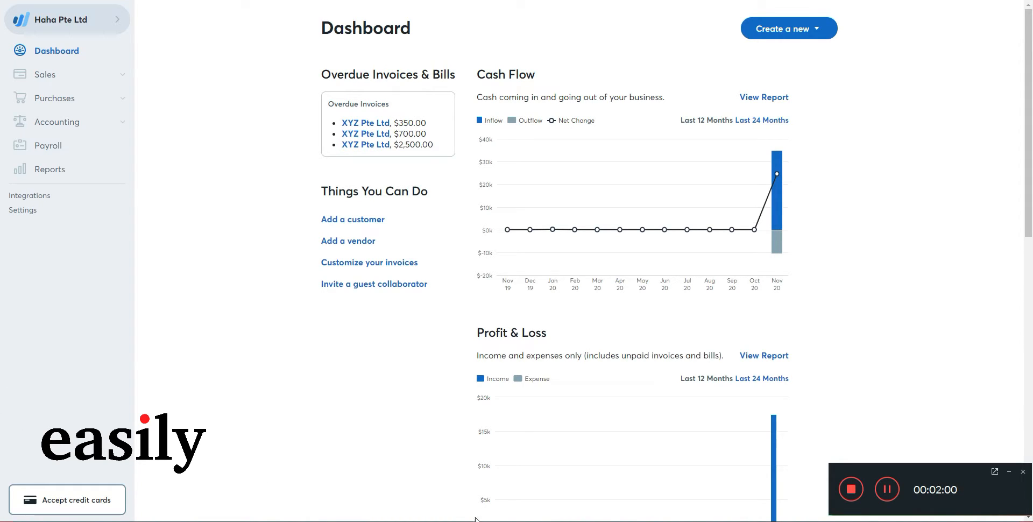
pyautogui.click(1009, 472)
pyautogui.moveTo(769, 437)
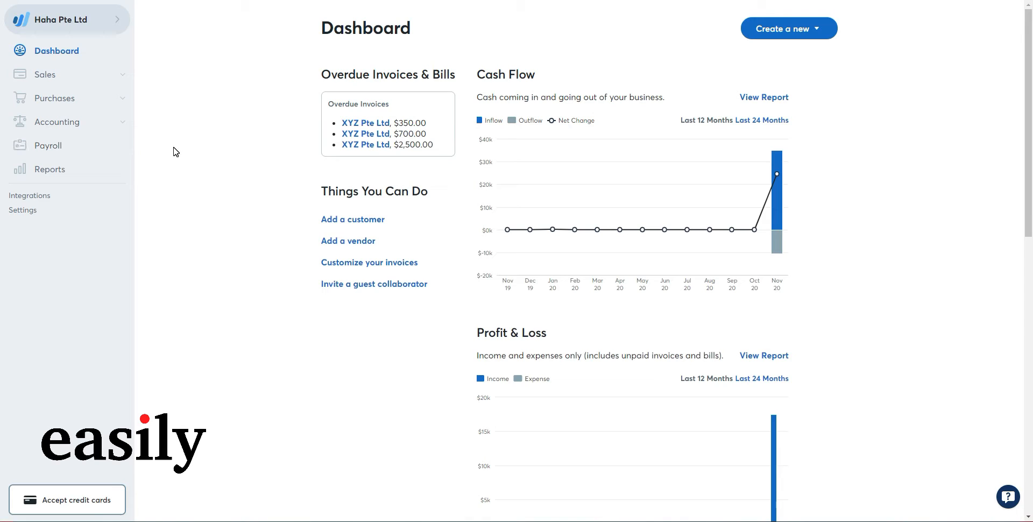
# Open the bank statement upload page from the accounting transactions
pyautogui.click(115, 125)
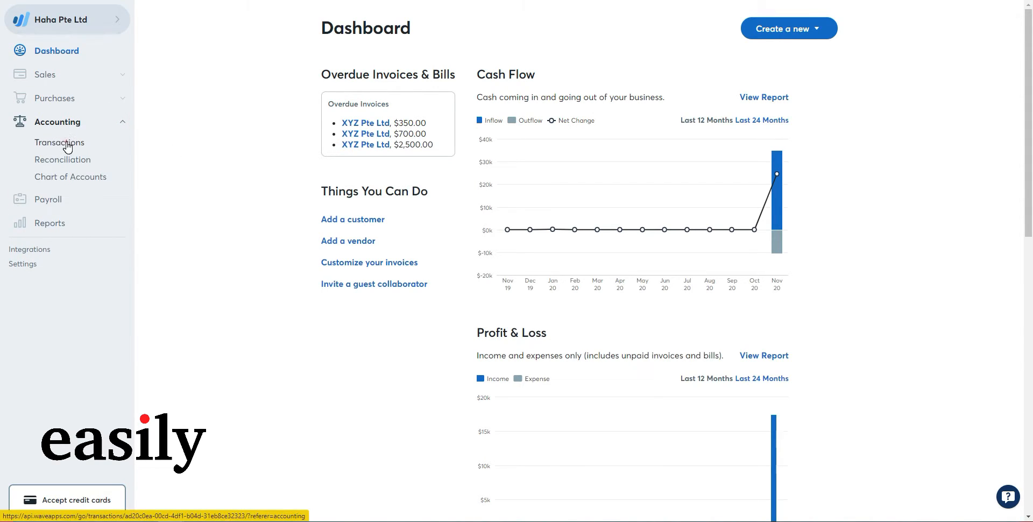
pyautogui.click(68, 141)
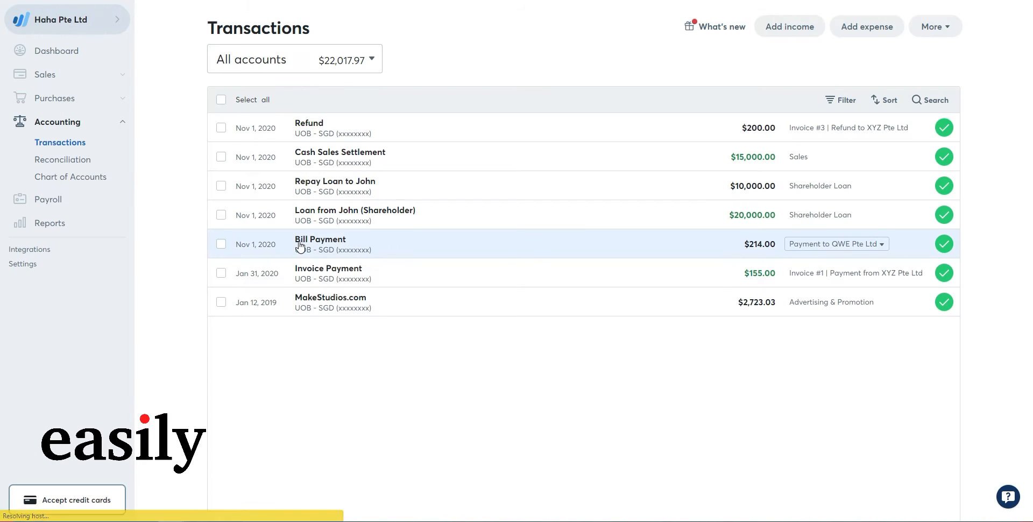
pyautogui.click(936, 36)
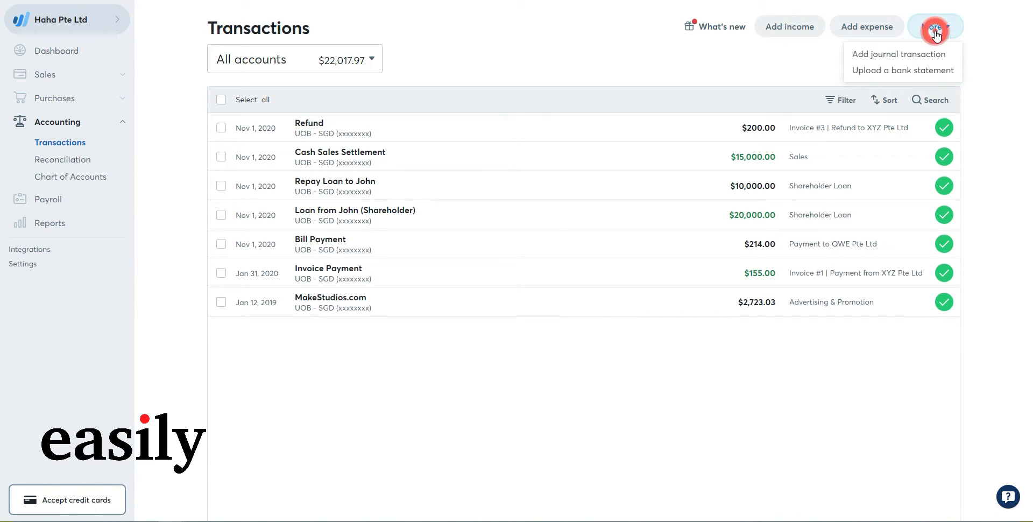
pyautogui.click(898, 72)
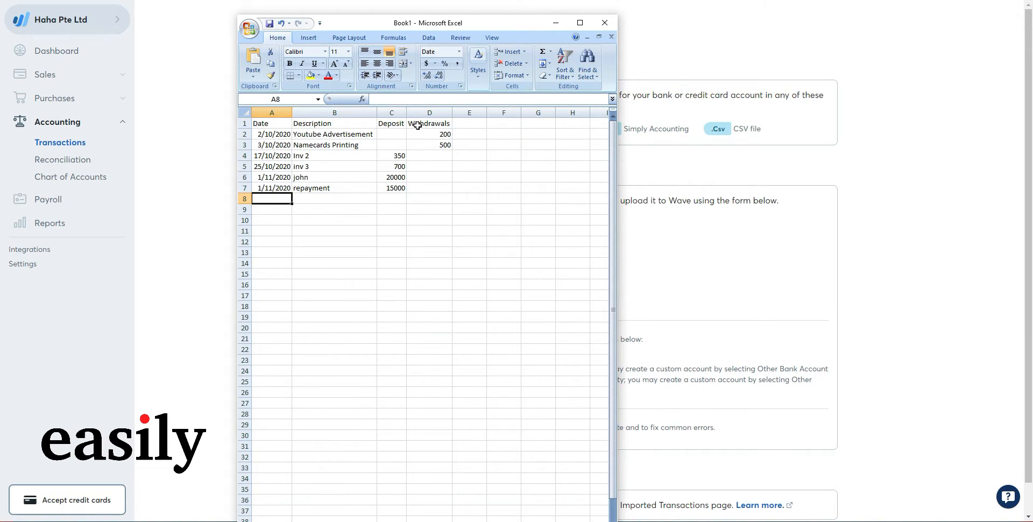
# Save the Excel workbook to the Desktop as a comma-delimited CSV named bank, keeping that format, and close Excel
pyautogui.click(252, 41)
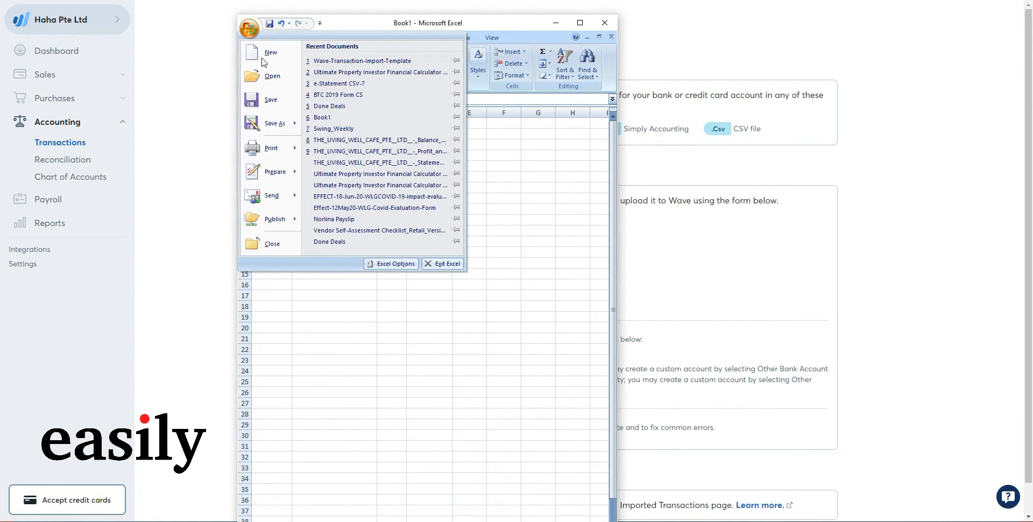
pyautogui.moveTo(279, 124)
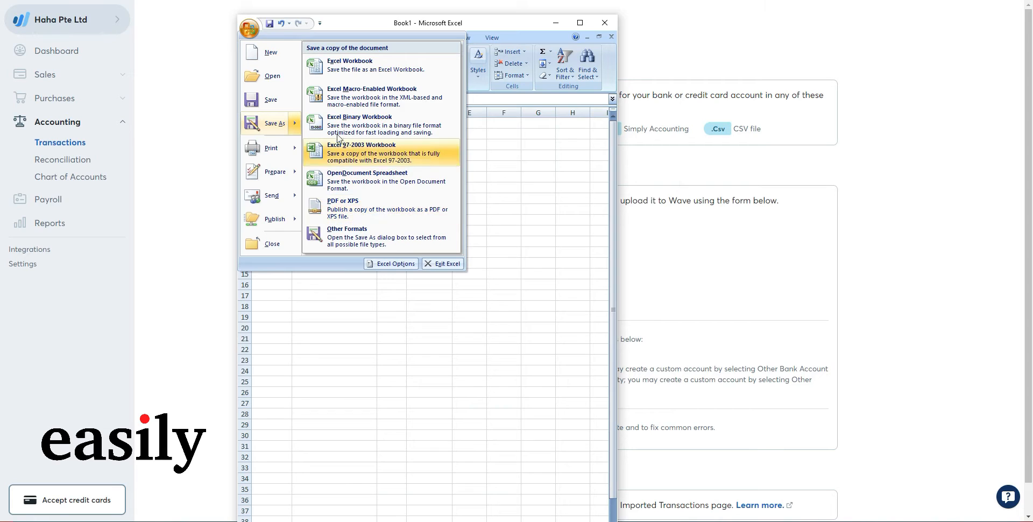
pyautogui.click(356, 247)
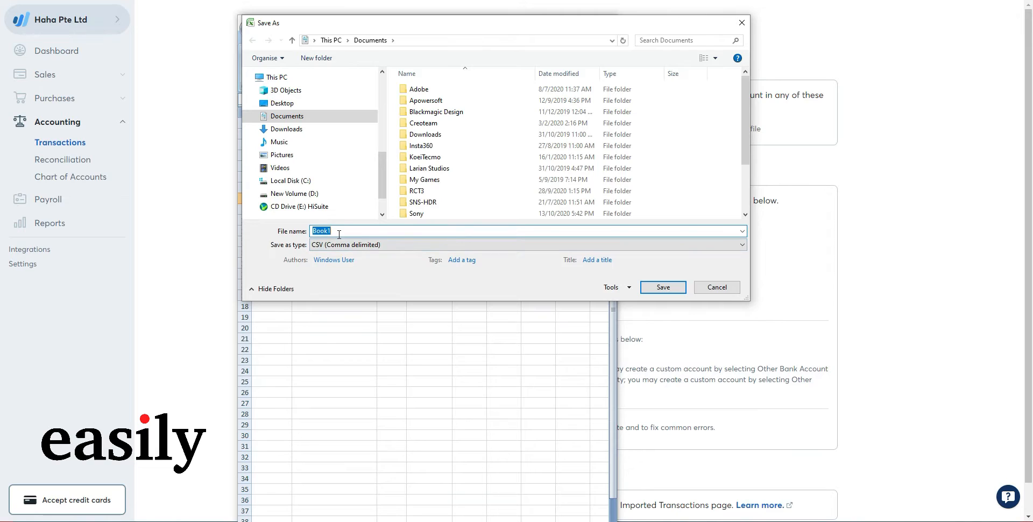
pyautogui.write('bank')
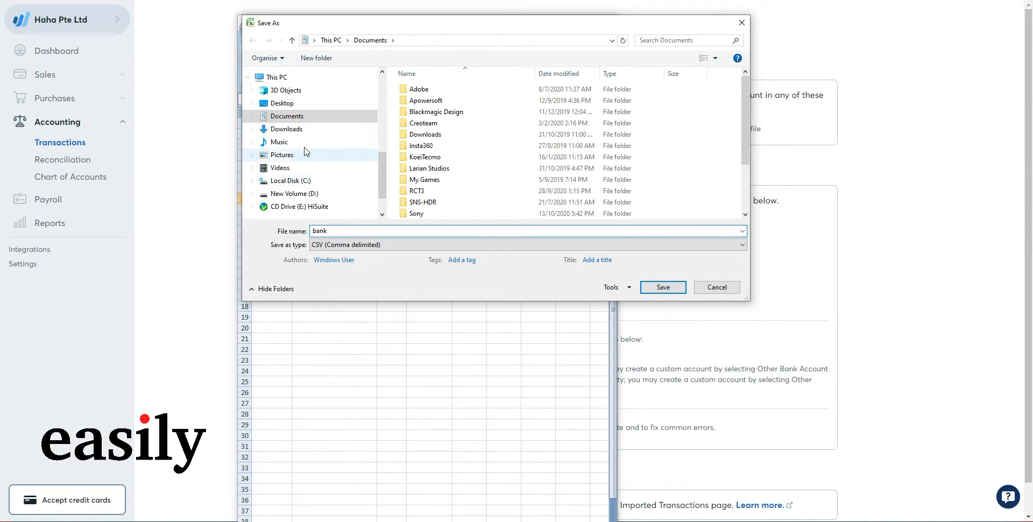
pyautogui.click(294, 105)
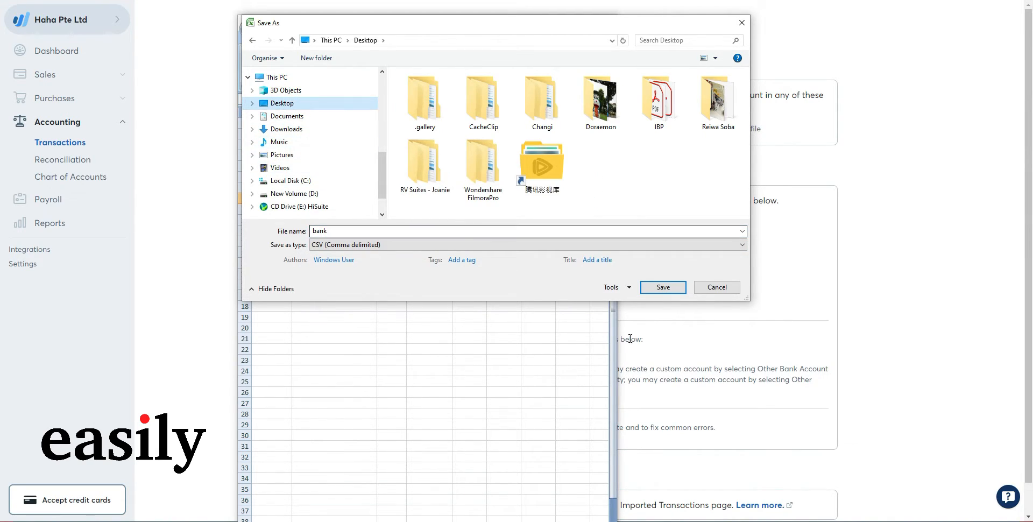
pyautogui.click(662, 290)
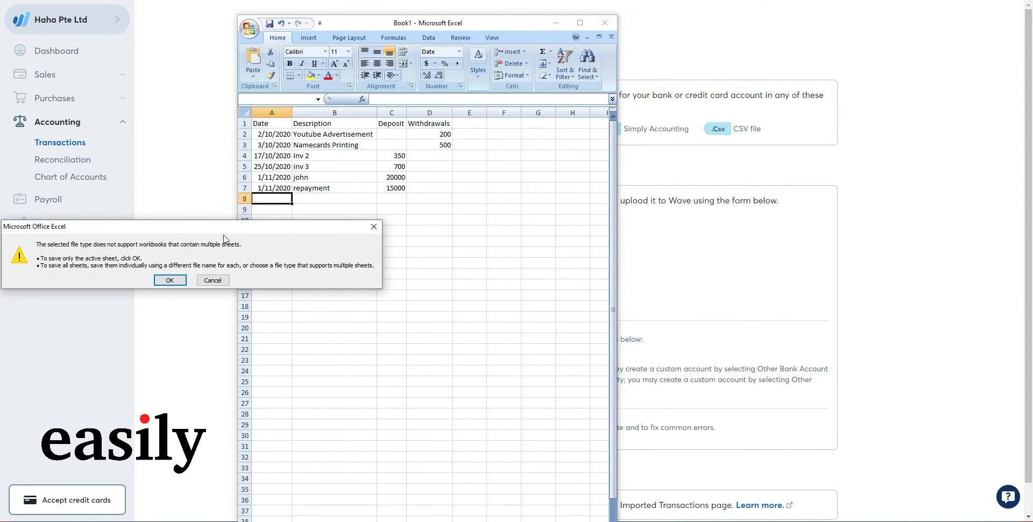
pyautogui.click(162, 280)
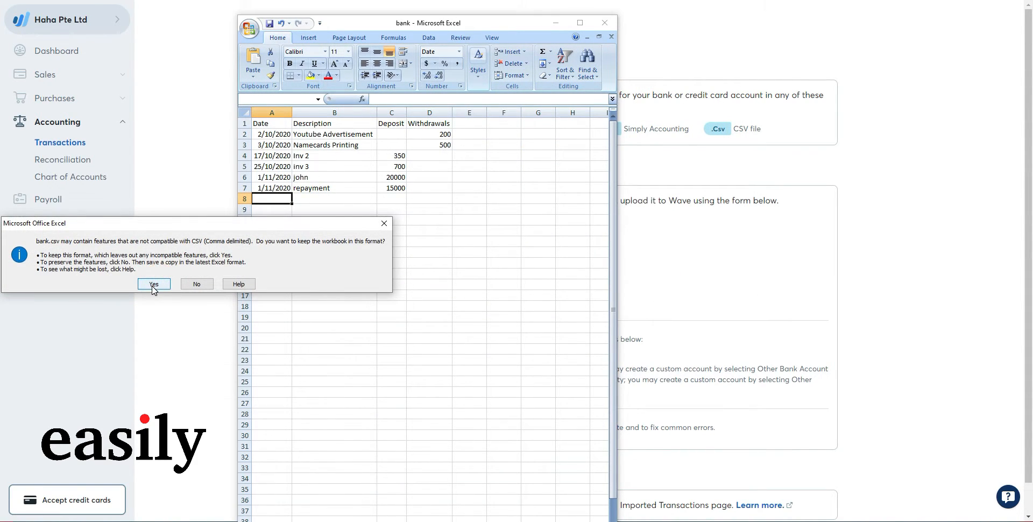
pyautogui.click(152, 287)
pyautogui.click(605, 23)
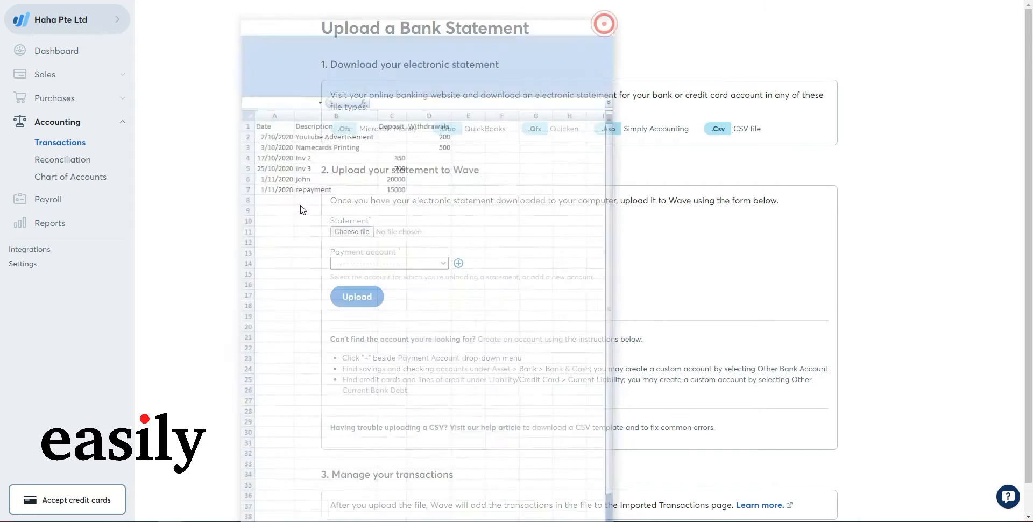
# Upload bank.csv from the Desktop as the statement for the UOB - SGD payment account
pyautogui.click(351, 238)
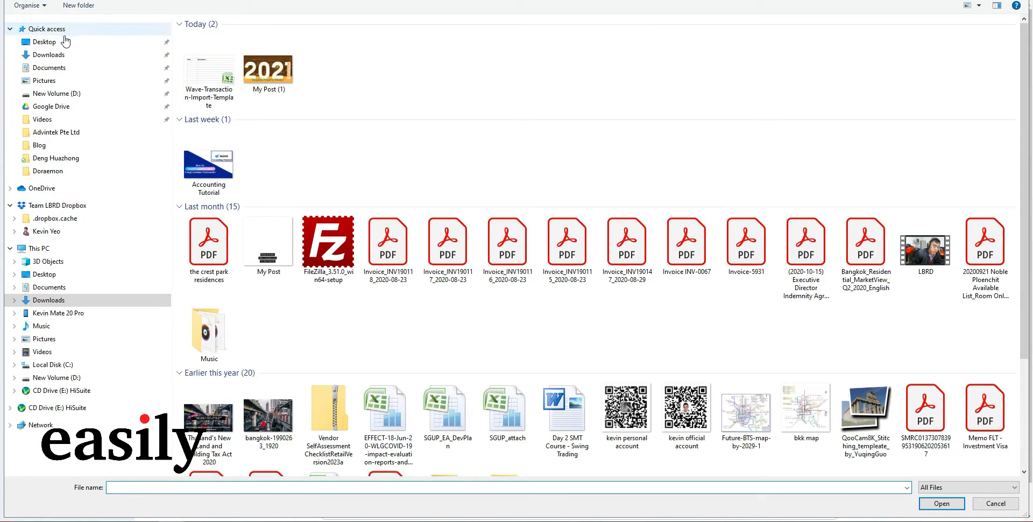
pyautogui.click(45, 41)
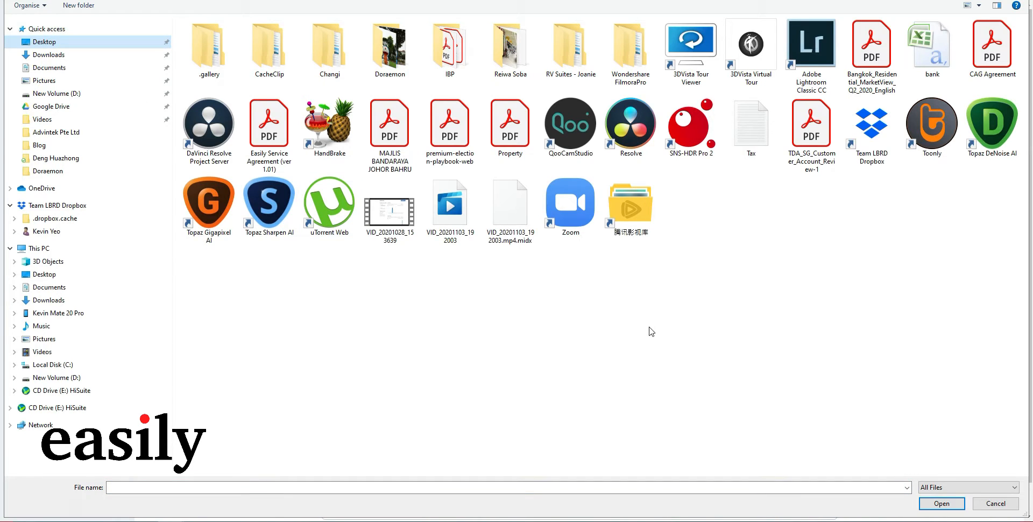
pyautogui.doubleClick(933, 50)
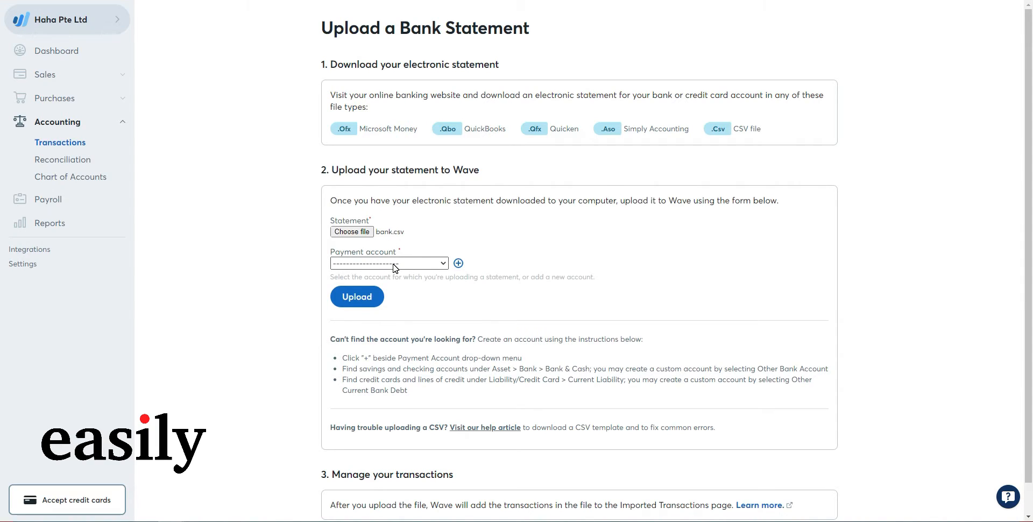
pyautogui.click(435, 264)
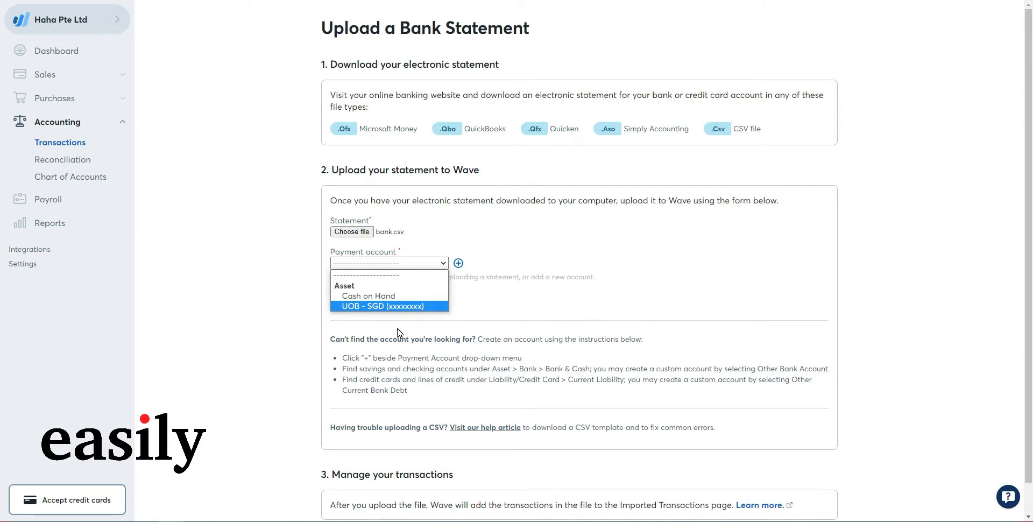
pyautogui.click(424, 306)
pyautogui.click(303, 317)
pyautogui.click(340, 297)
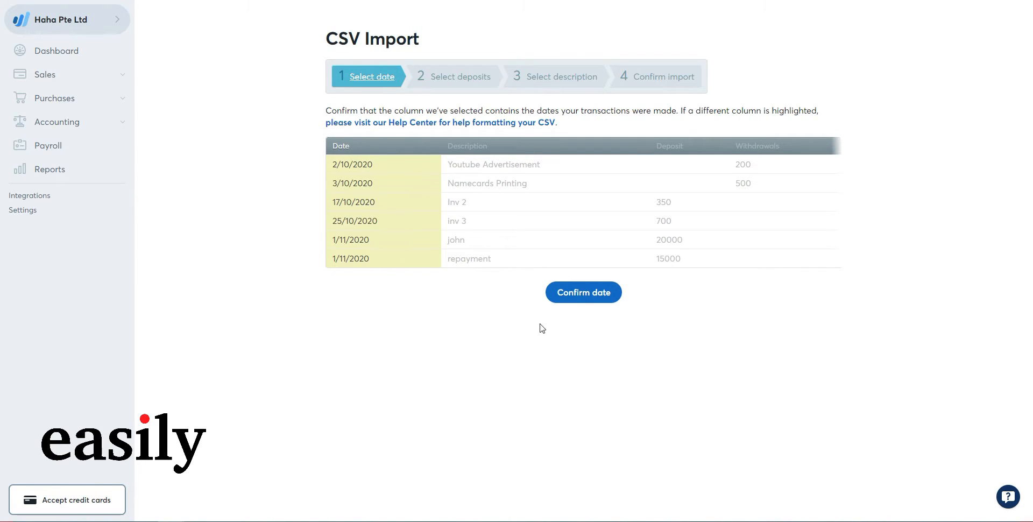
# Complete the CSV import using the Date, Deposit and Description columns for the dates, deposits and descriptions
pyautogui.click(582, 296)
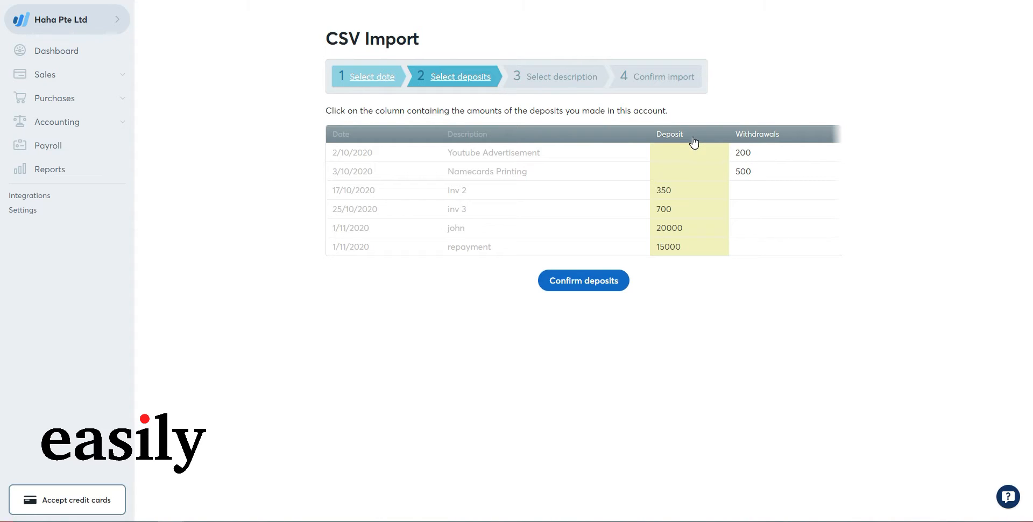
pyautogui.click(754, 144)
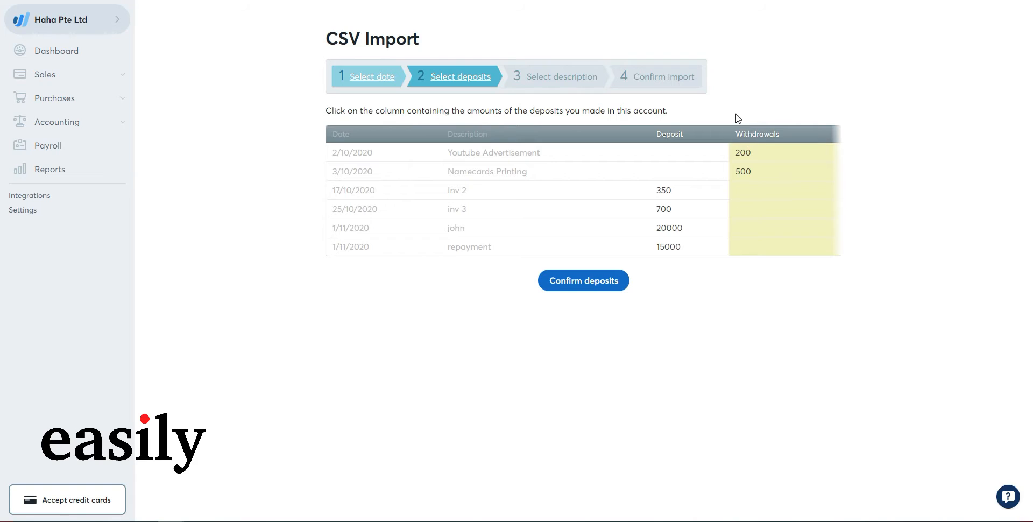
pyautogui.click(680, 139)
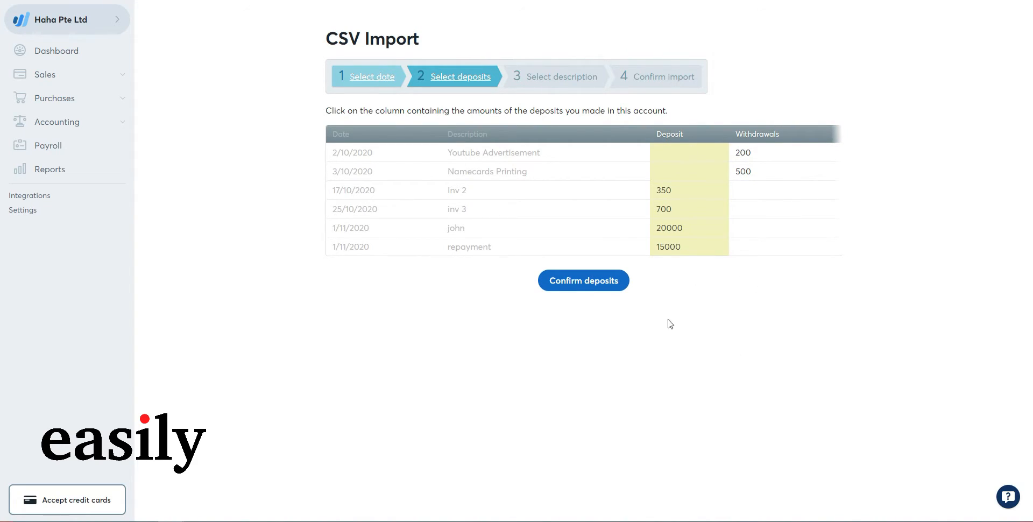
pyautogui.click(592, 282)
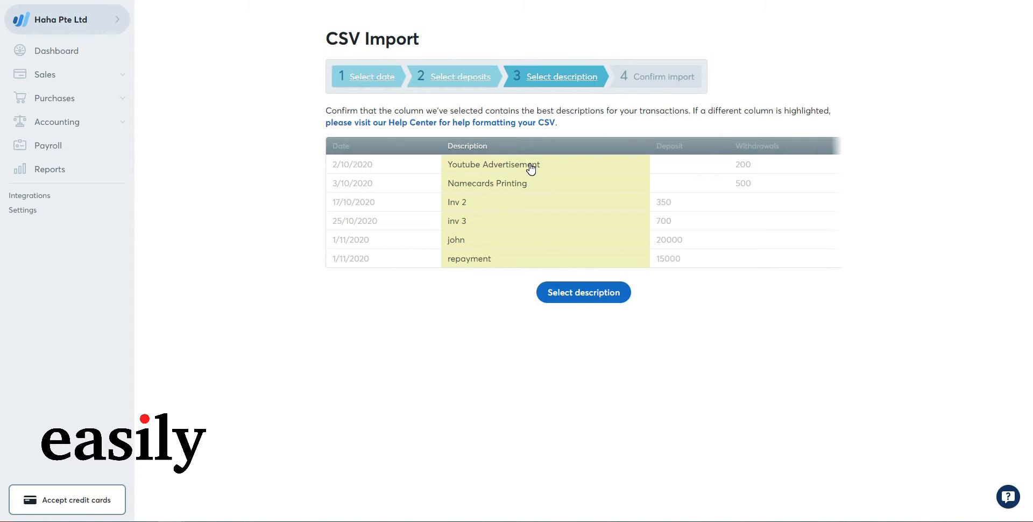
pyautogui.click(574, 290)
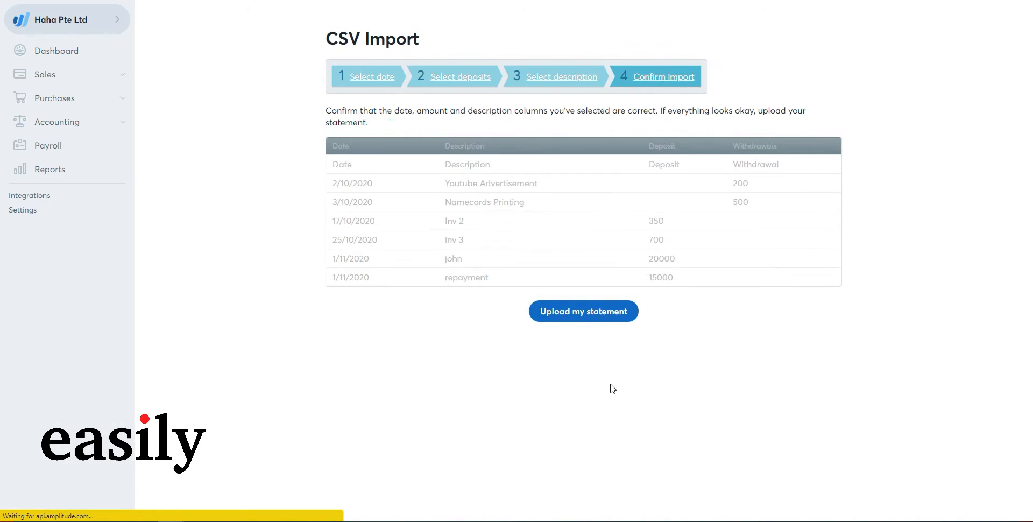
pyautogui.click(588, 318)
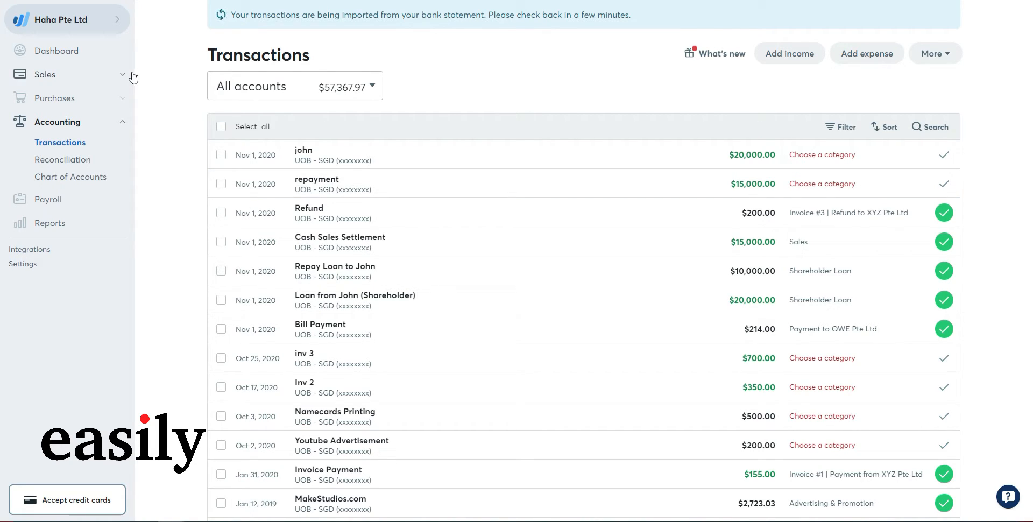
# Categorize the Youtube Advertisement transaction as Advertising & Promotion and save it
pyautogui.click(242, 279)
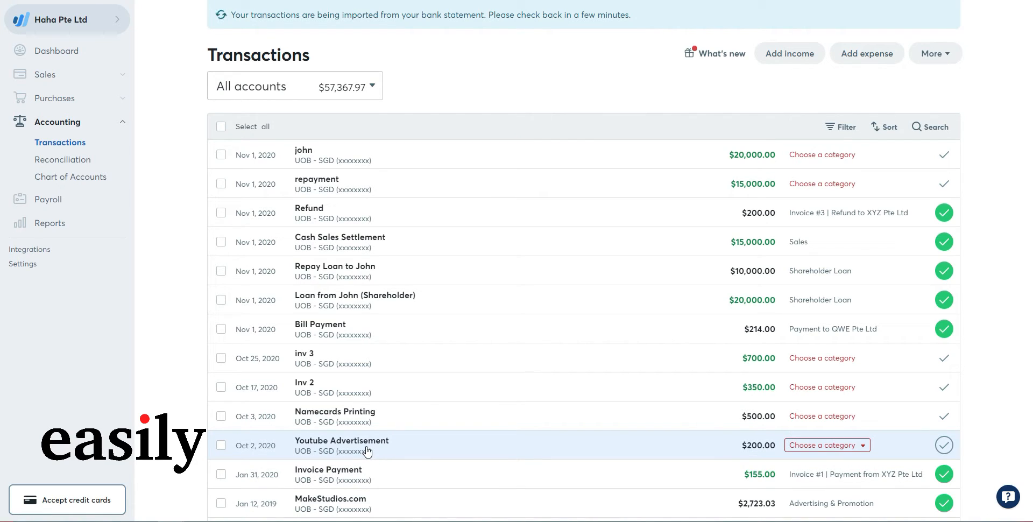
pyautogui.click(391, 447)
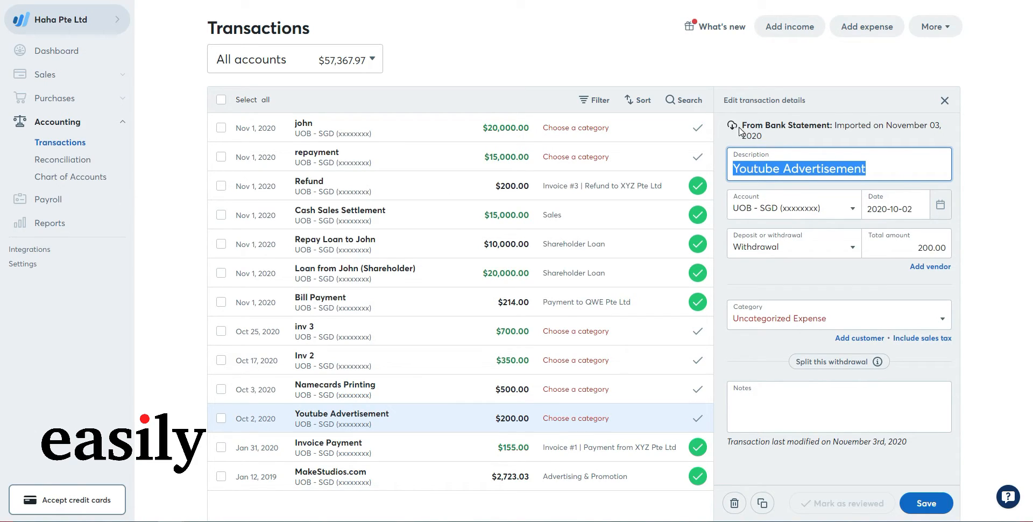
pyautogui.moveTo(747, 125); pyautogui.dragTo(767, 138)
pyautogui.click(827, 134)
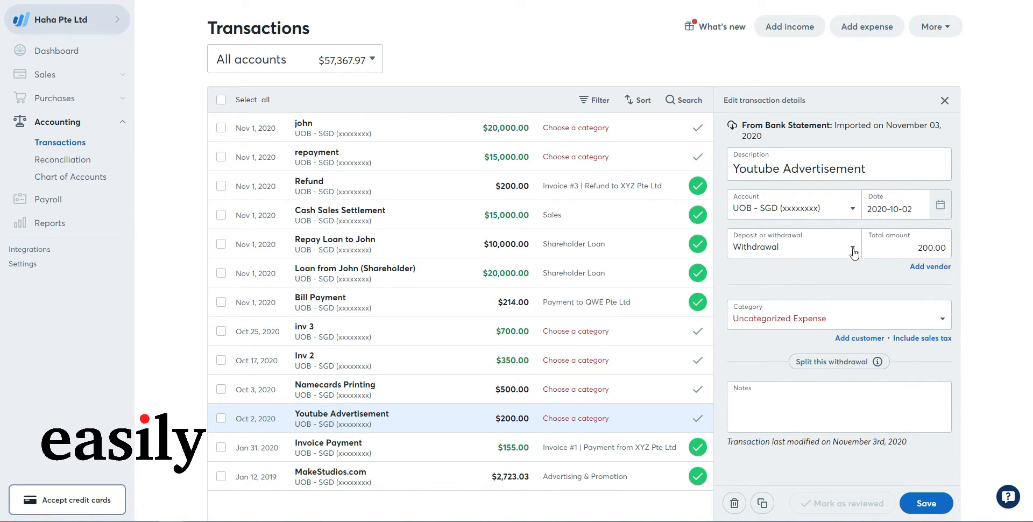
pyautogui.click(788, 319)
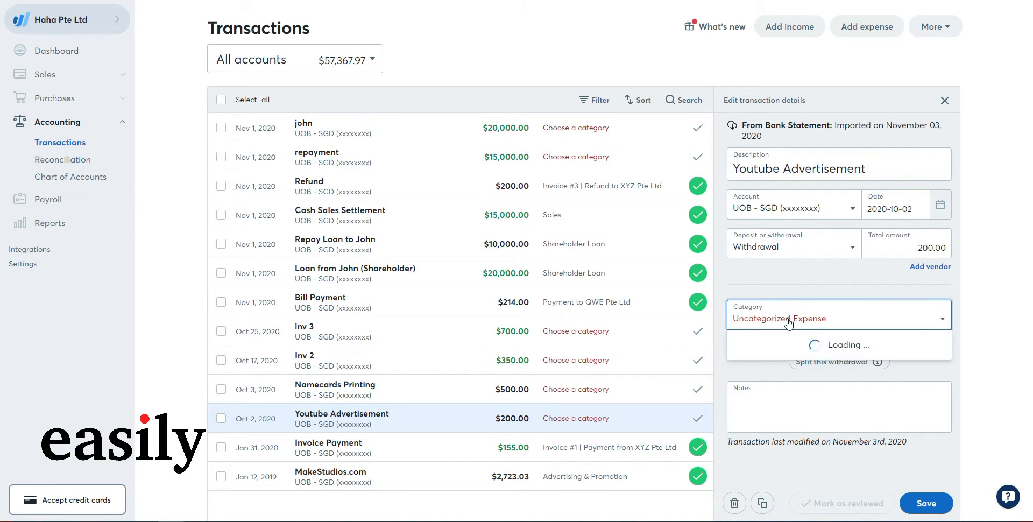
pyautogui.write('ad')
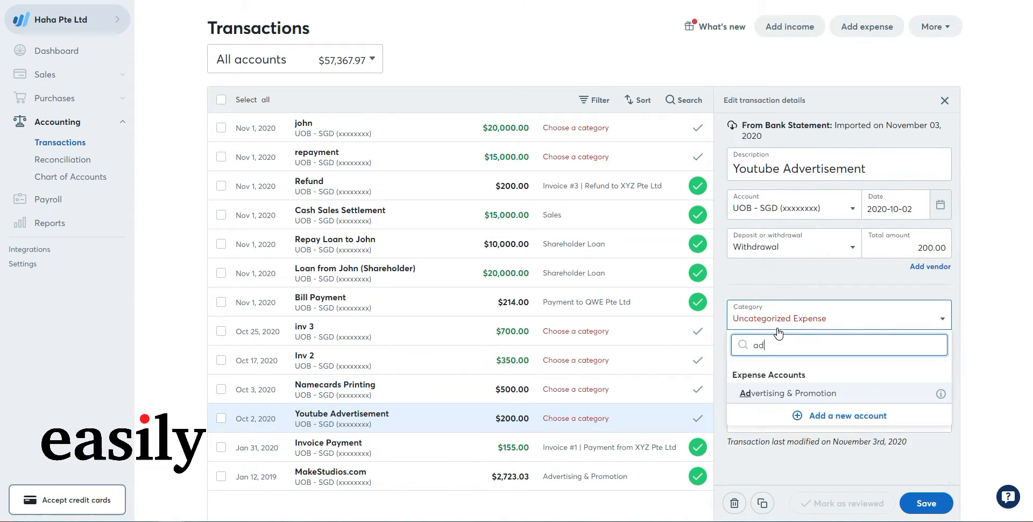
pyautogui.click(808, 401)
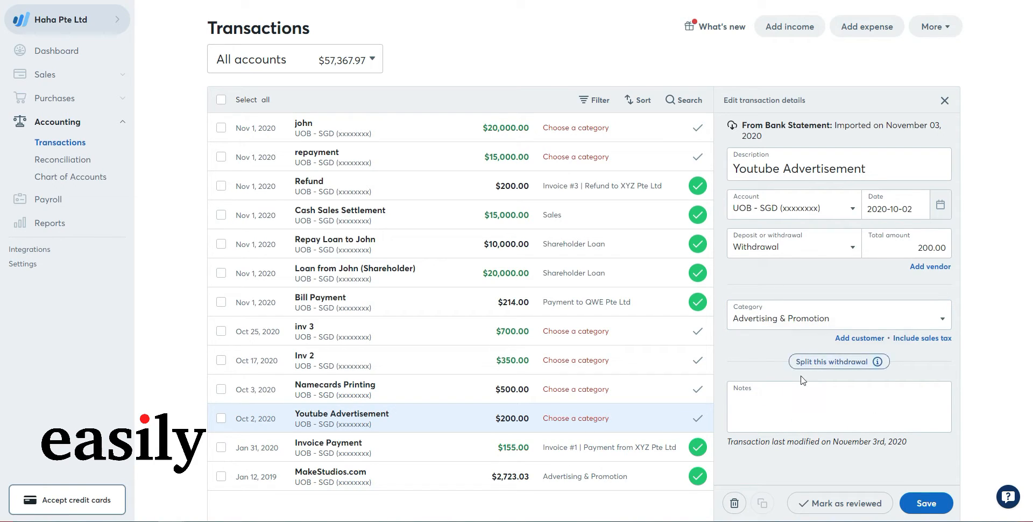
pyautogui.click(930, 502)
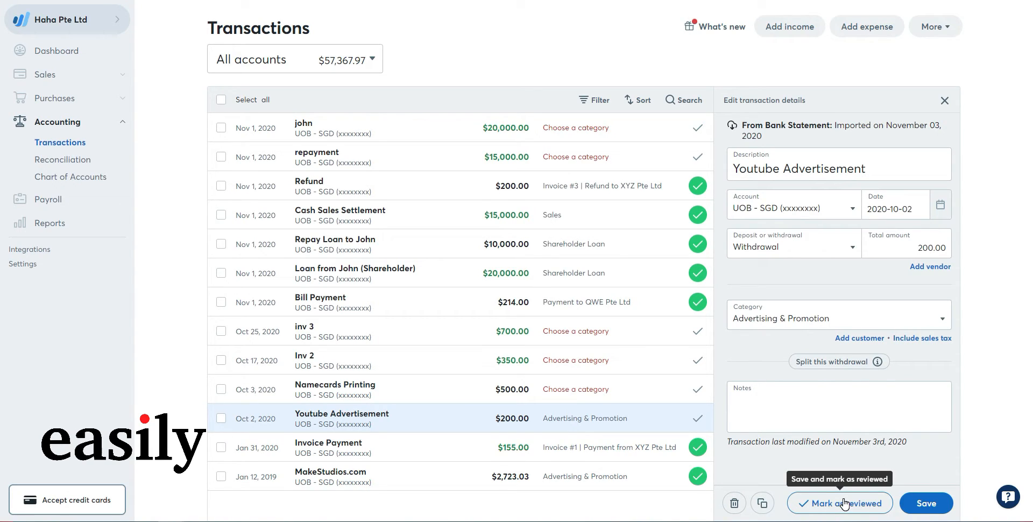
# Categorize the Namecards Printing transaction as Office Supplies and save it
pyautogui.click(433, 404)
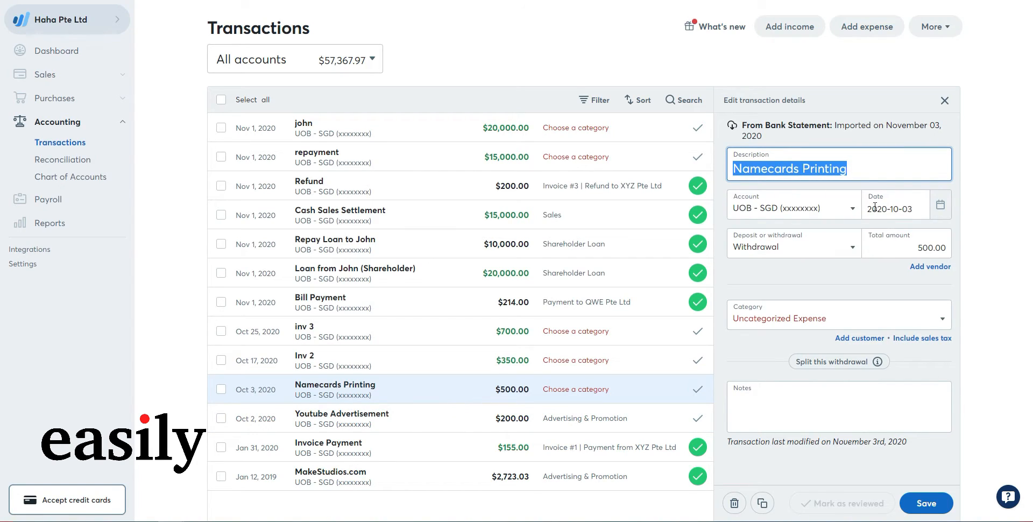
pyautogui.click(834, 319)
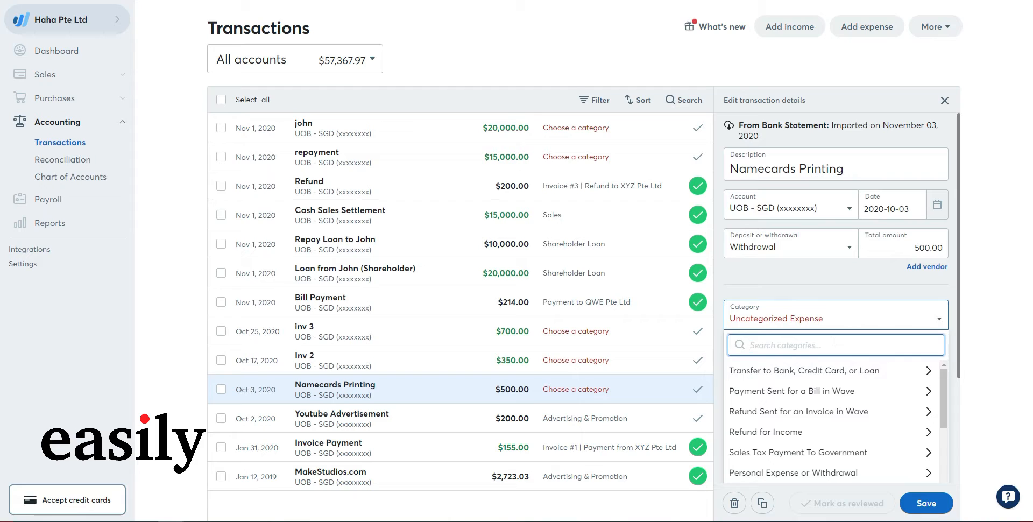
pyautogui.write('offi')
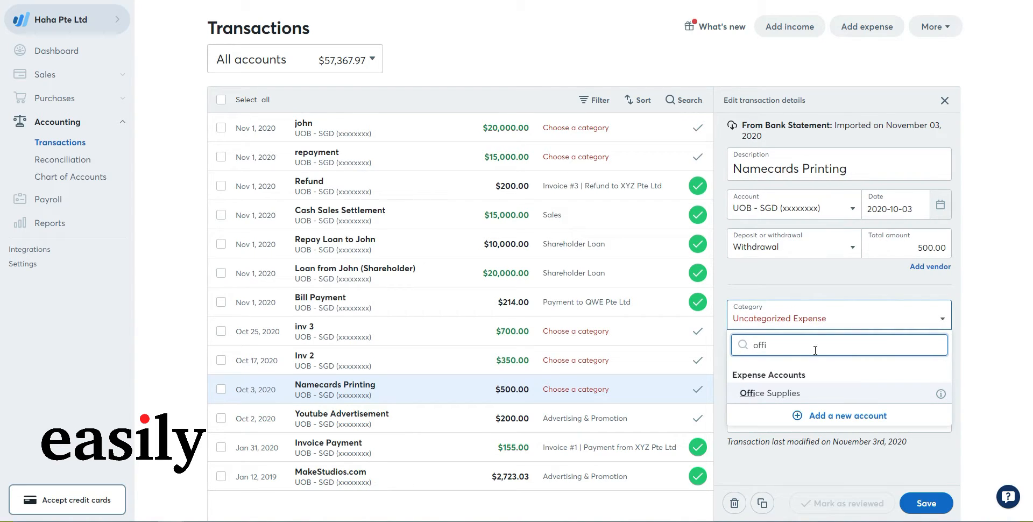
pyautogui.click(803, 398)
pyautogui.click(949, 506)
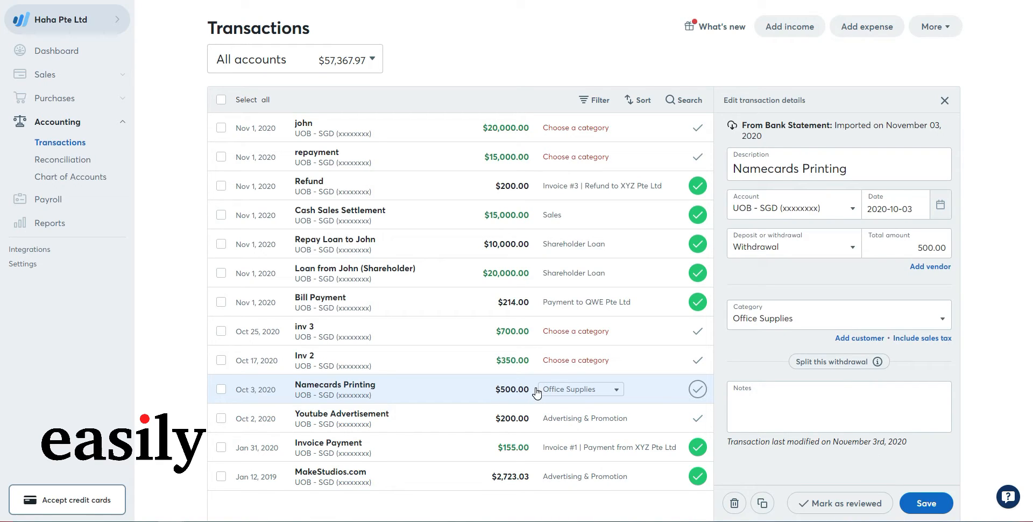
# Categorize the Inv 2 transaction as a payment received for Invoice #2 from XYZ Pte Ltd and save it
pyautogui.click(442, 358)
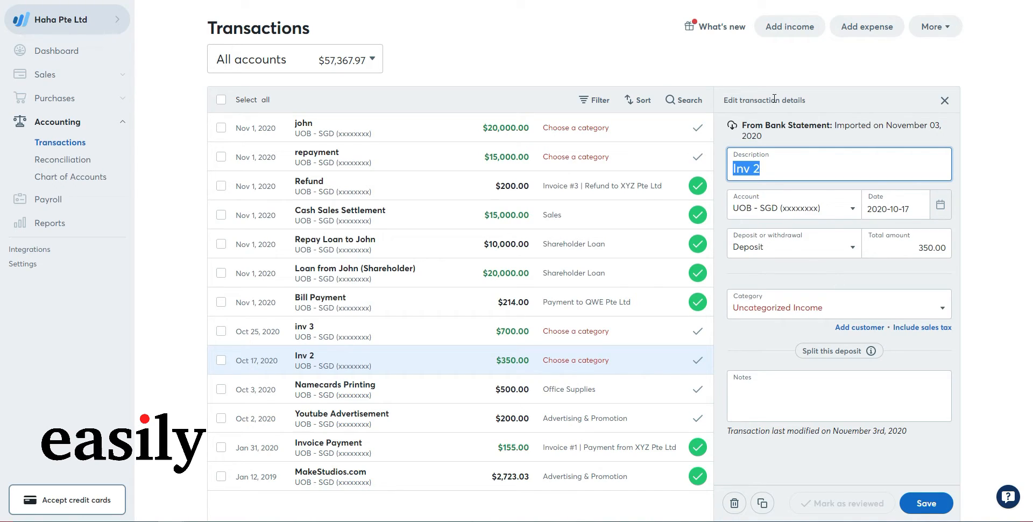
pyautogui.click(865, 308)
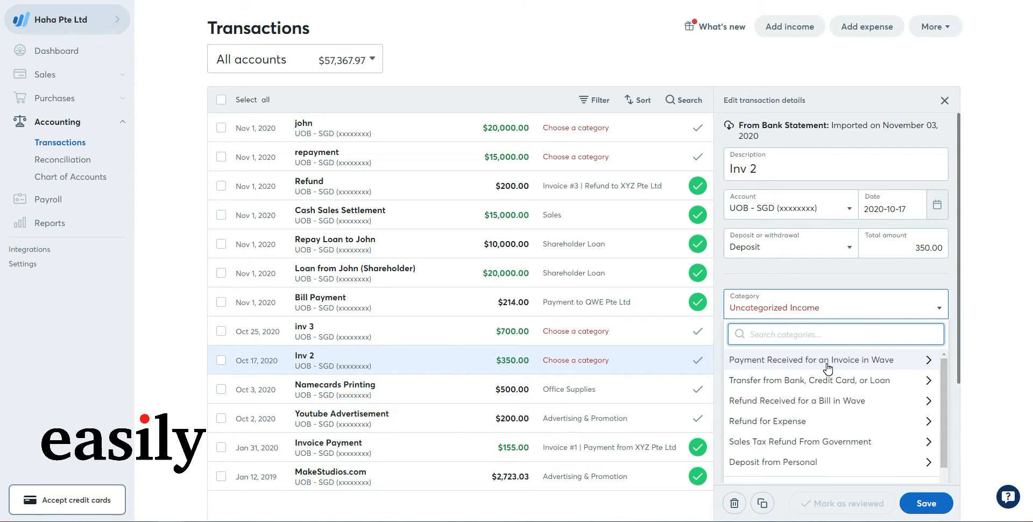
pyautogui.scroll(-2, 827, 367)
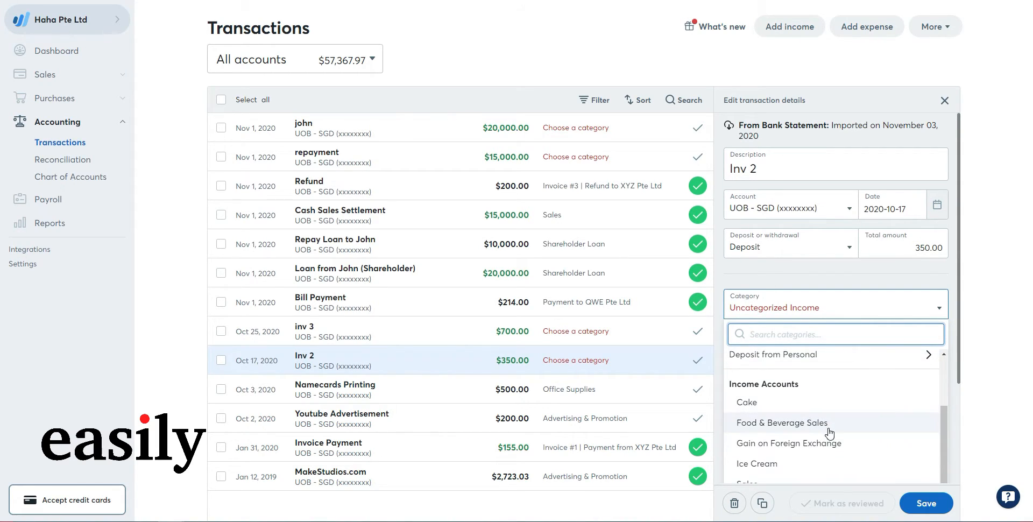
pyautogui.scroll(-3, 818, 431)
pyautogui.scroll(2, 805, 433)
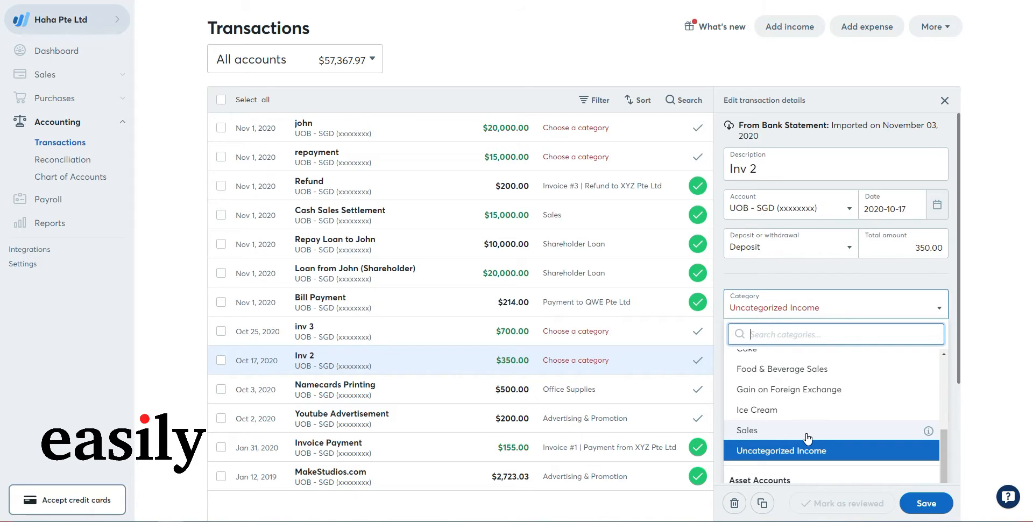
pyautogui.scroll(3, 807, 439)
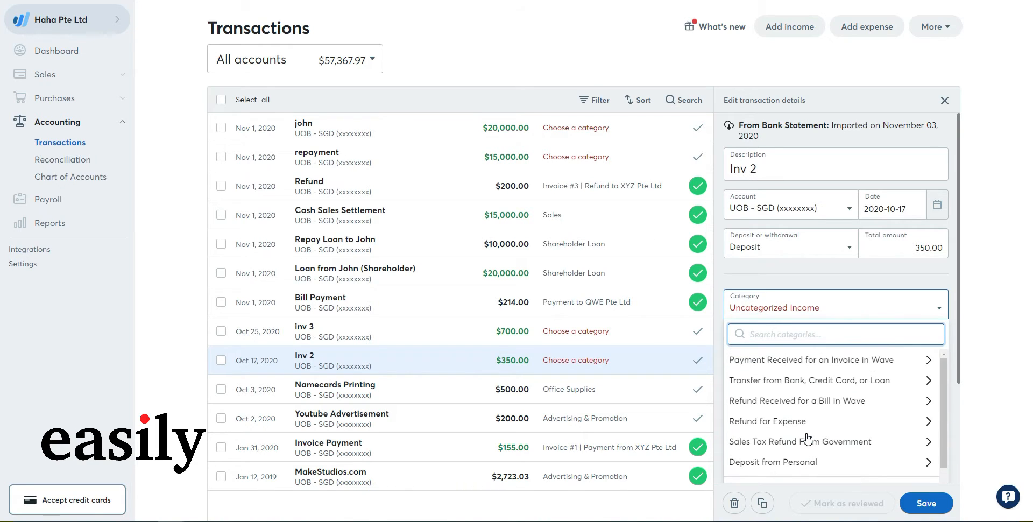
pyautogui.click(791, 361)
pyautogui.scroll(-1, 843, 417)
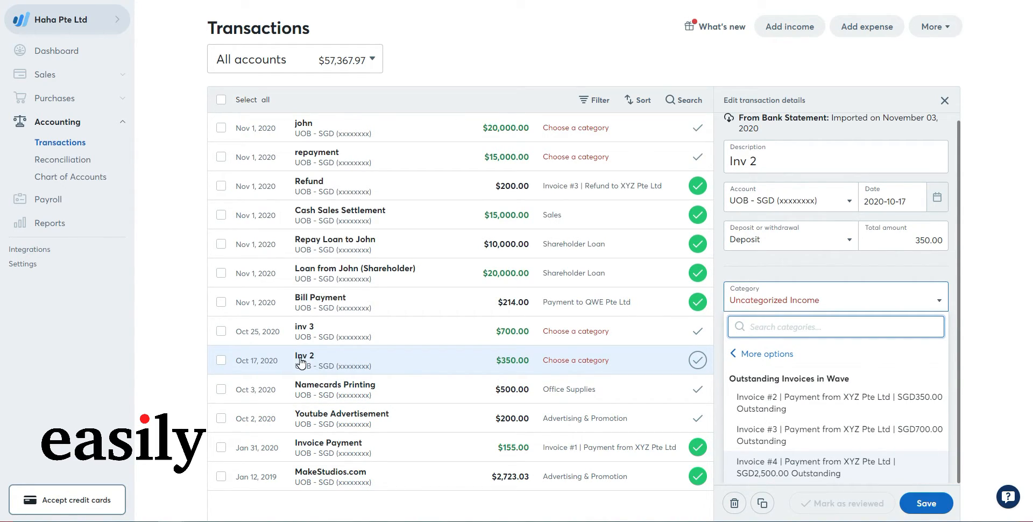
pyautogui.press('Up')
pyautogui.press('Up')
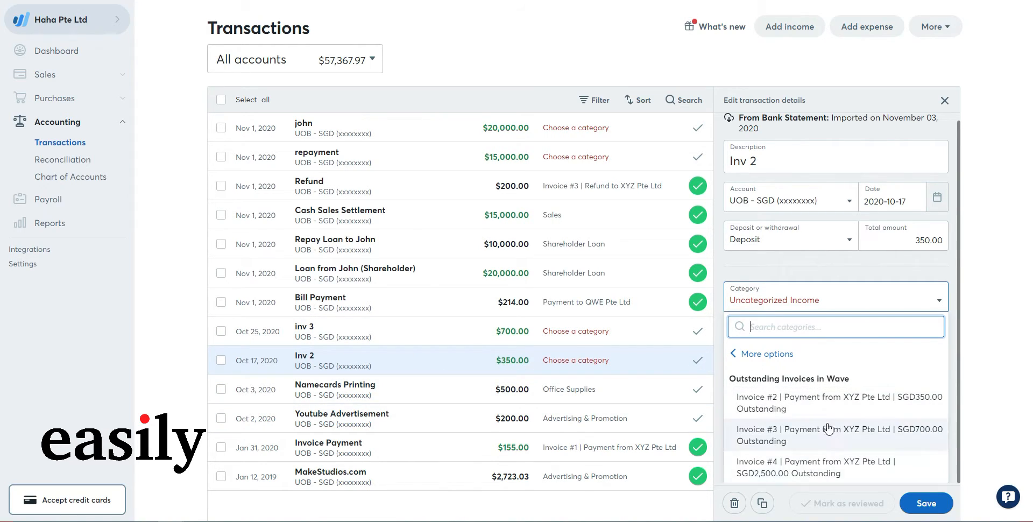
pyautogui.click(810, 404)
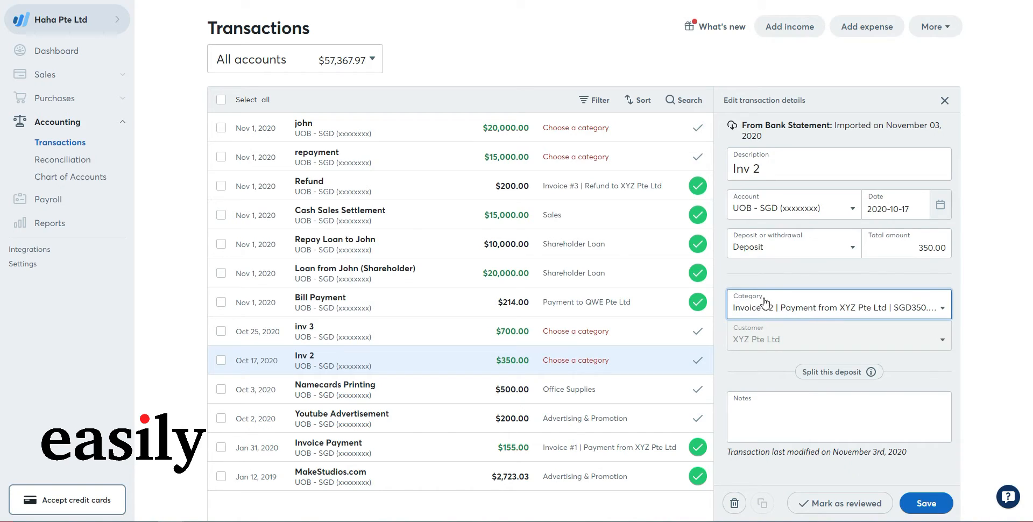
pyautogui.click(929, 505)
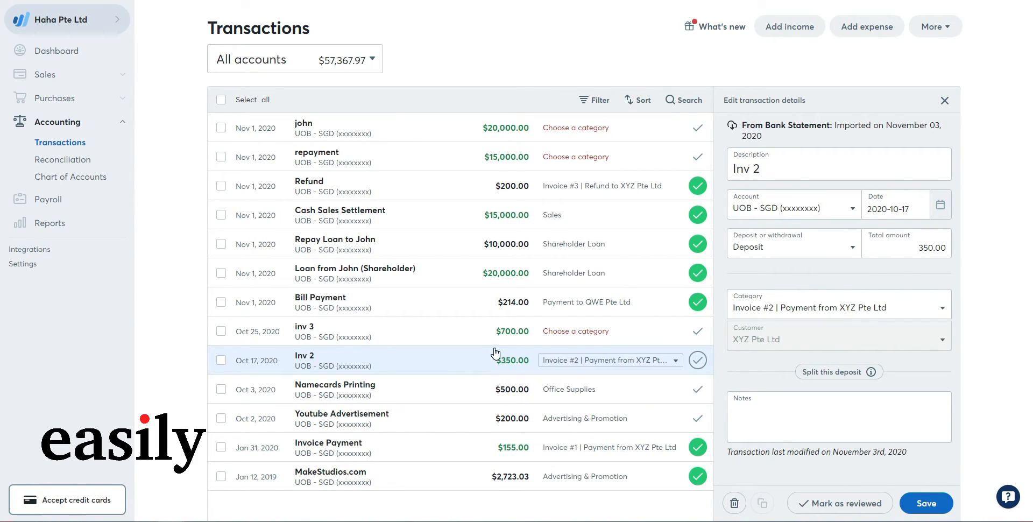
# Categorize the inv 3 transaction as a payment received for Invoice #3 from XYZ Pte Ltd and save it
pyautogui.click(471, 334)
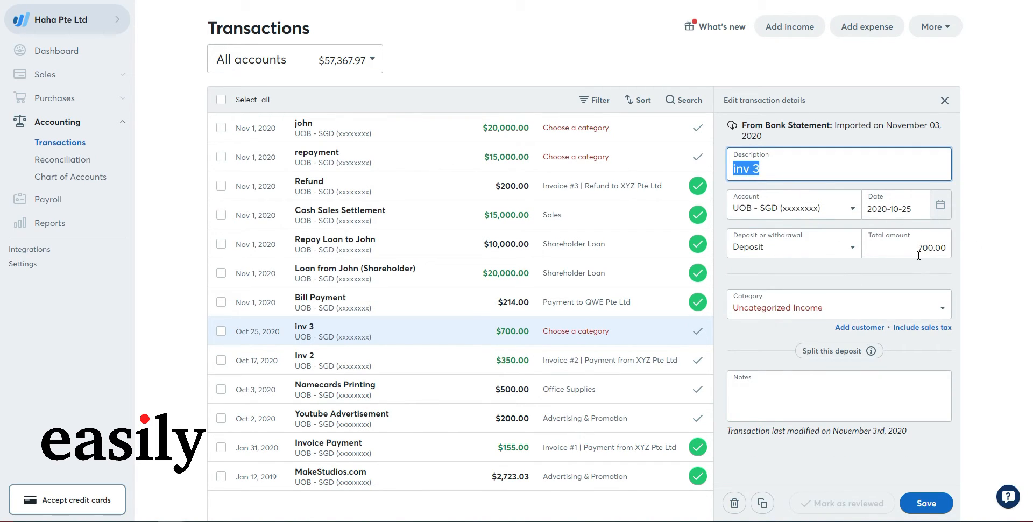
pyautogui.click(834, 304)
pyautogui.click(810, 359)
pyautogui.click(782, 406)
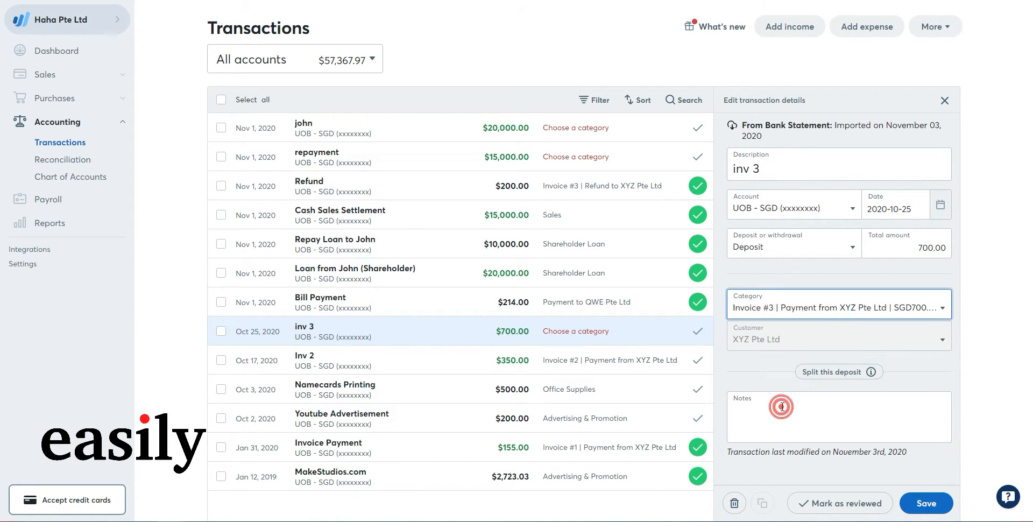
pyautogui.click(927, 503)
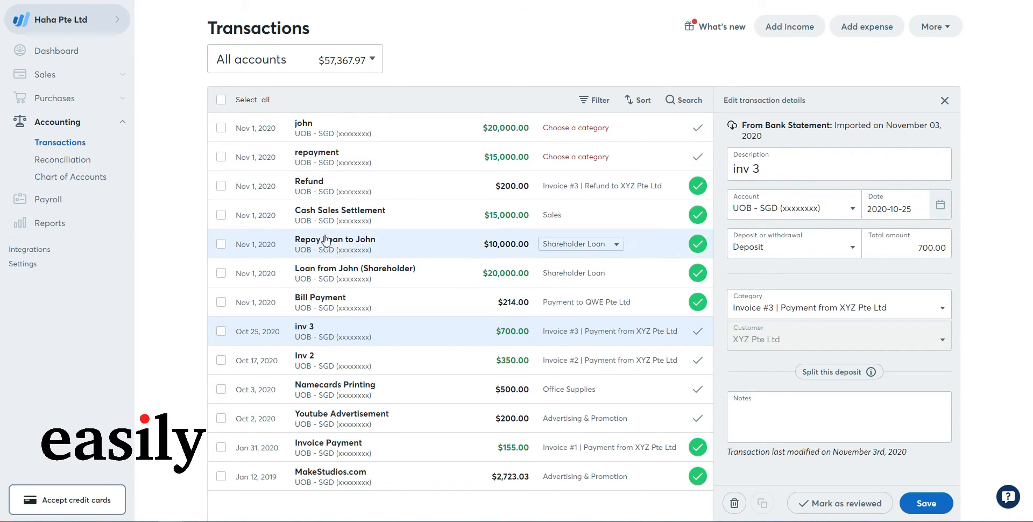
# Change the repayment transaction to a withdrawal with a total amount of 10000
pyautogui.click(431, 154)
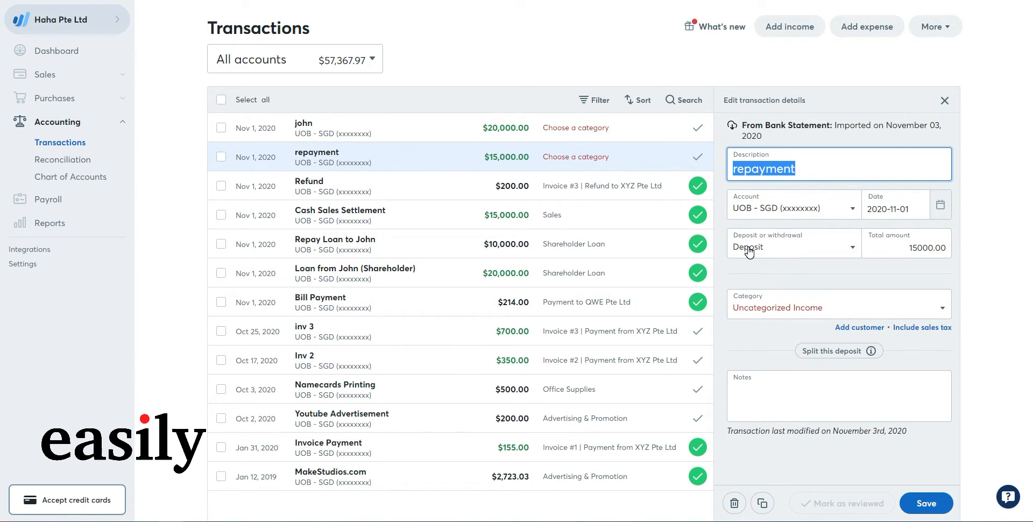
pyautogui.click(781, 248)
pyautogui.click(788, 283)
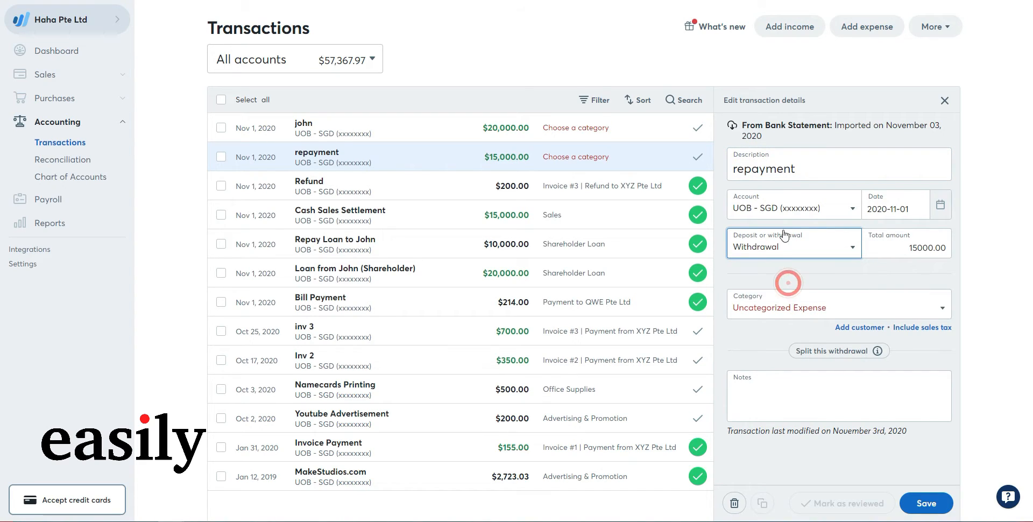
pyautogui.click(893, 241)
pyautogui.write('10000')
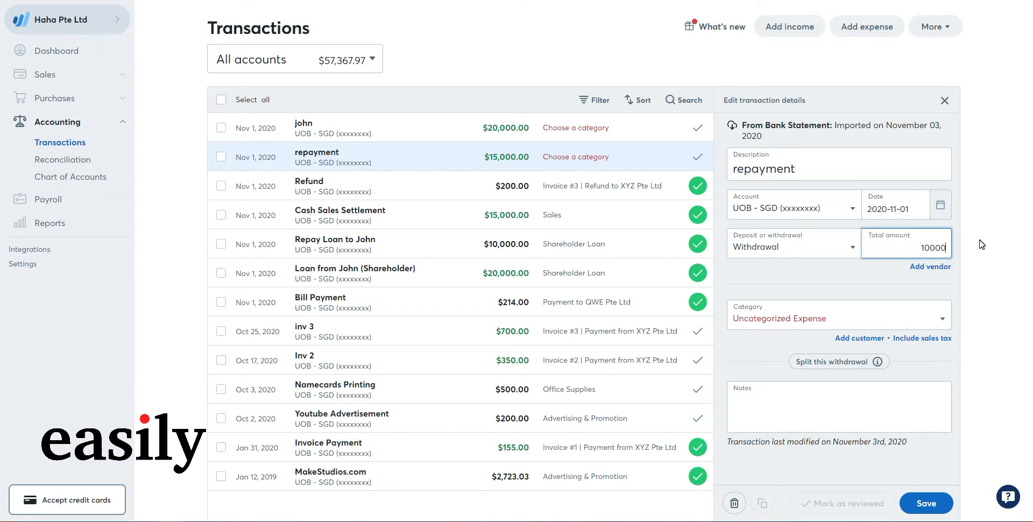
pyautogui.click(867, 286)
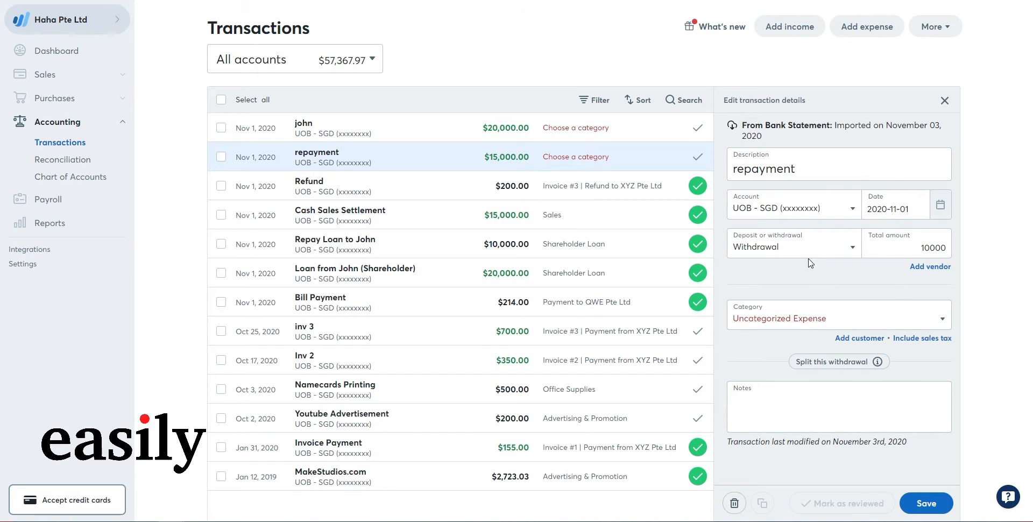
# Categorize the repayment withdrawal as Shareholder Loan and save it
pyautogui.click(787, 329)
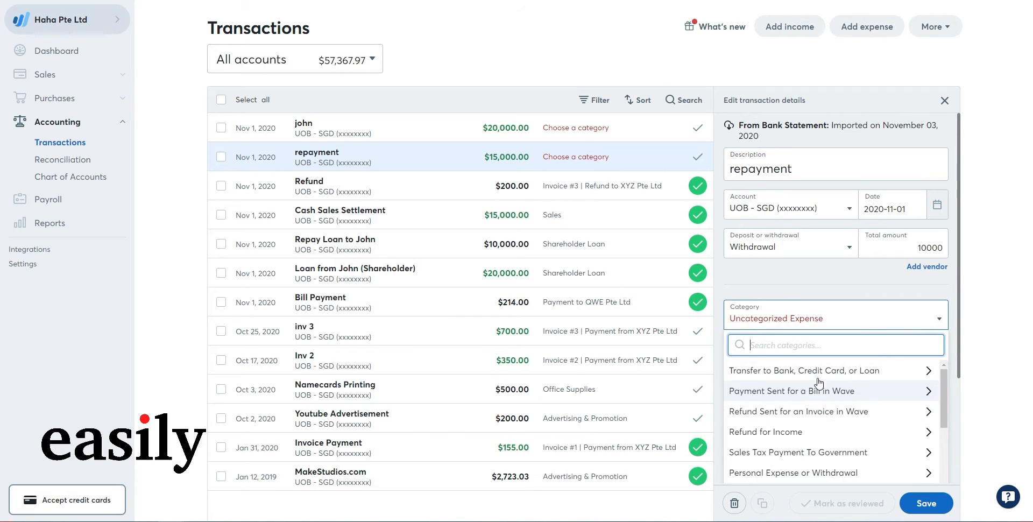
pyautogui.scroll(-3, 823, 420)
pyautogui.scroll(2, 826, 429)
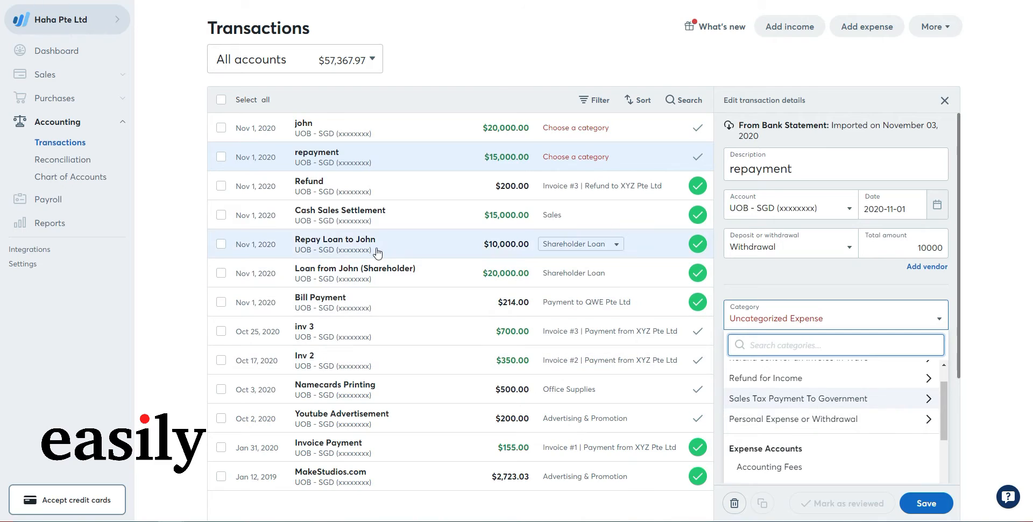
pyautogui.write('share')
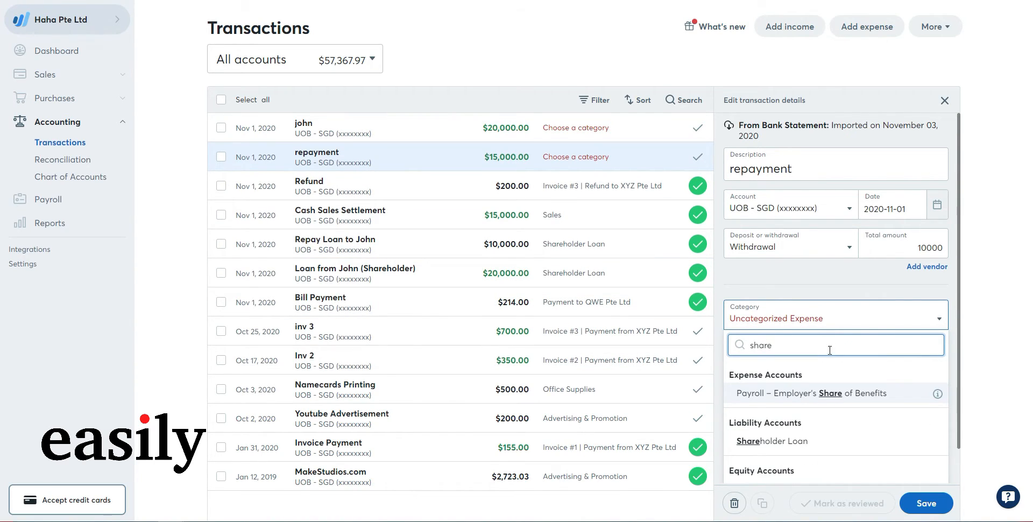
pyautogui.click(810, 438)
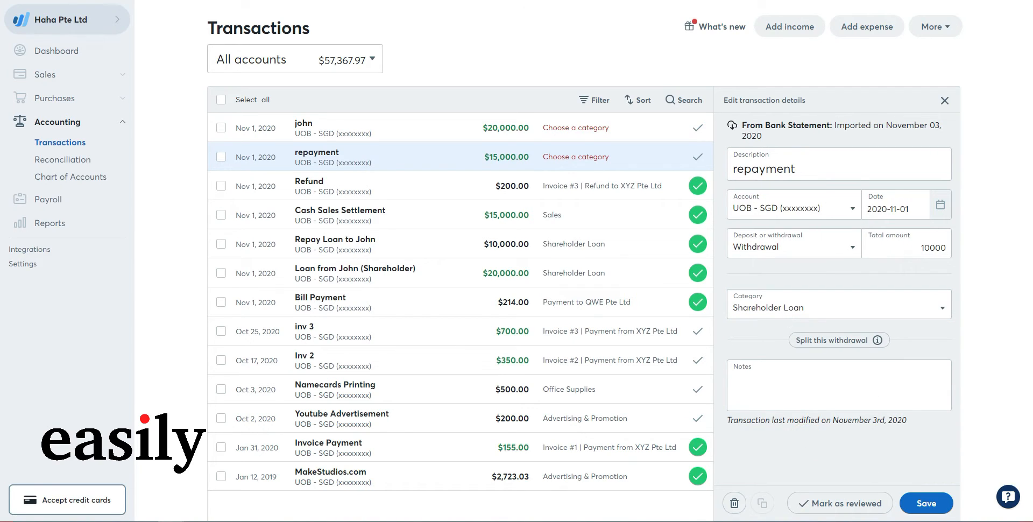
pyautogui.click(924, 502)
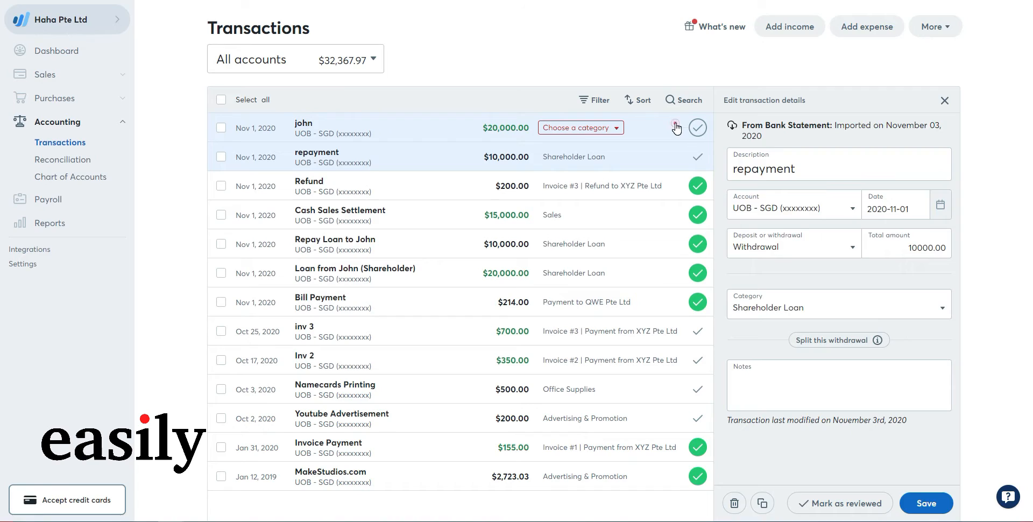
# Categorize the uncategorized $20,000.00 deposit of Nov 1, 2020 as Shareholder Loan and save it
pyautogui.click(676, 128)
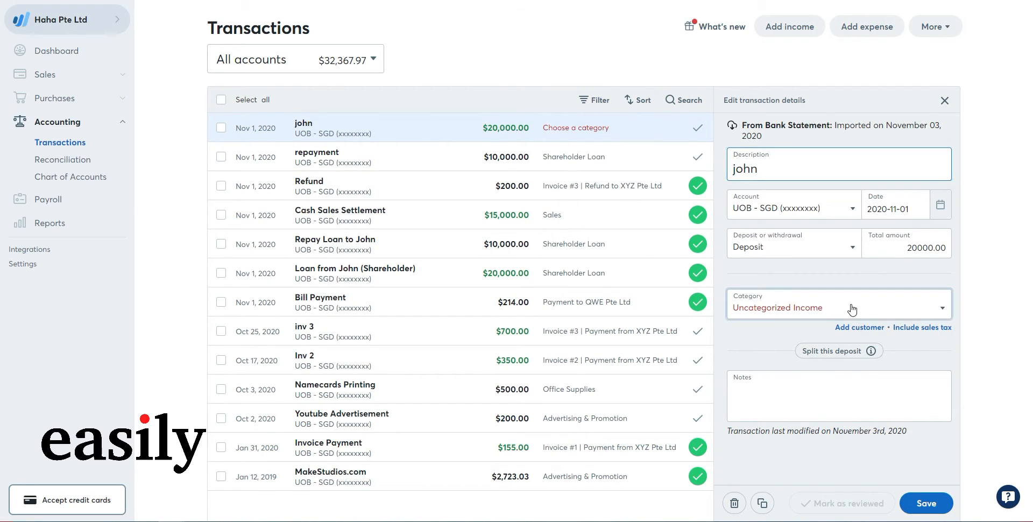
pyautogui.click(791, 308)
pyautogui.write('share')
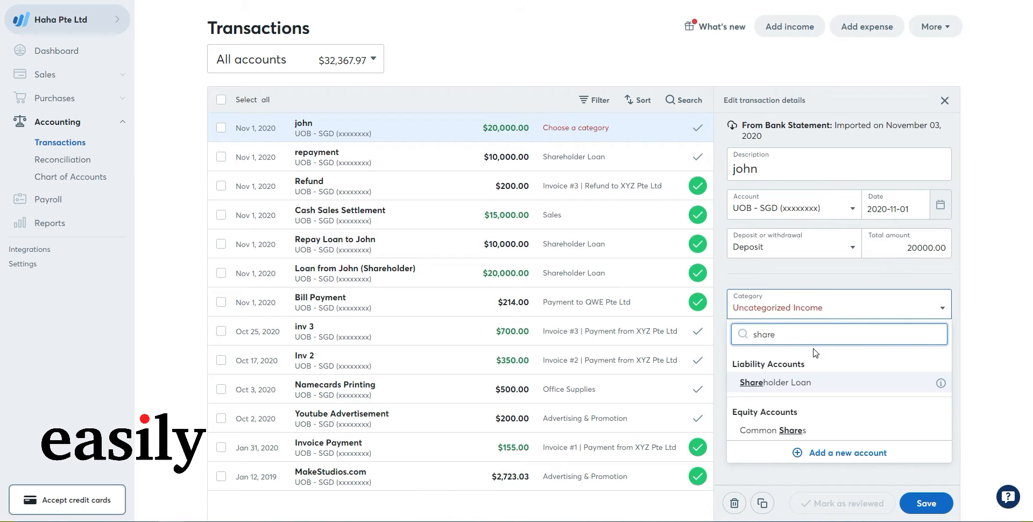
pyautogui.click(817, 382)
pyautogui.click(915, 510)
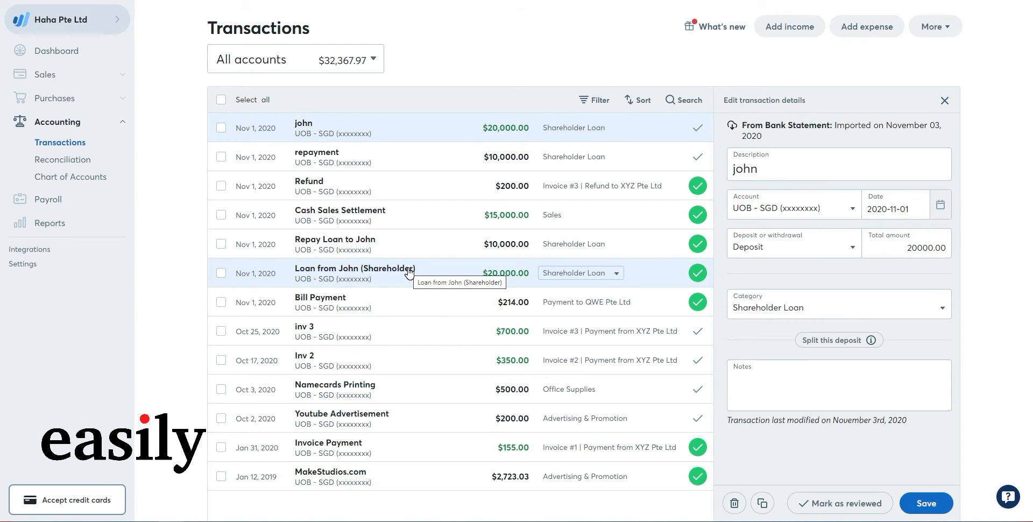
# Merge the imported $20,000.00 deposit with the existing $20,000.00 shareholder loan transaction and save the merged transaction
pyautogui.click(221, 272)
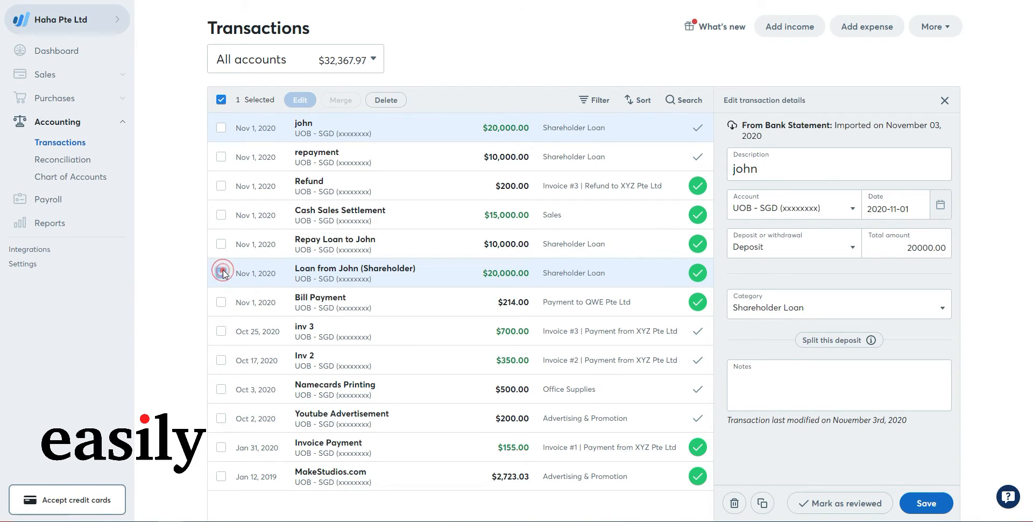
pyautogui.click(221, 127)
pyautogui.click(337, 104)
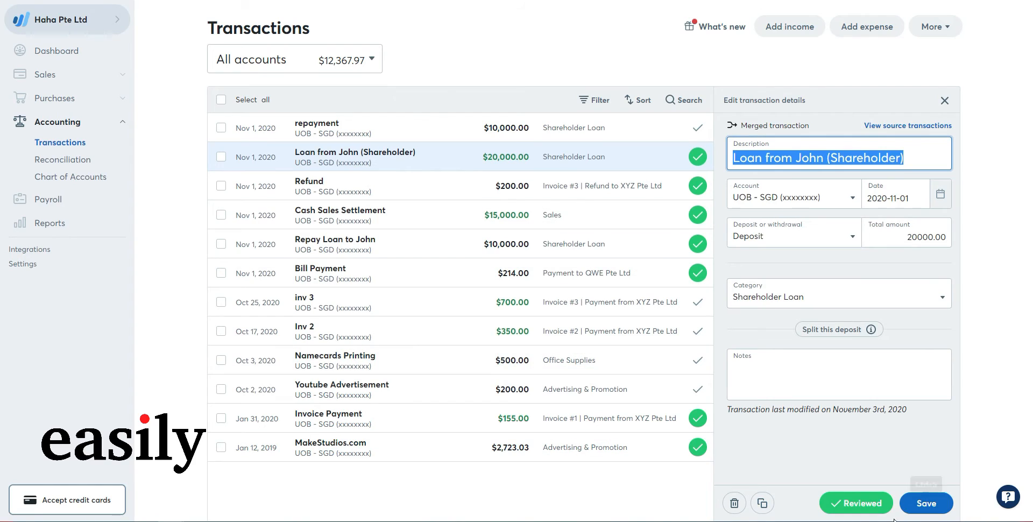
pyautogui.click(918, 507)
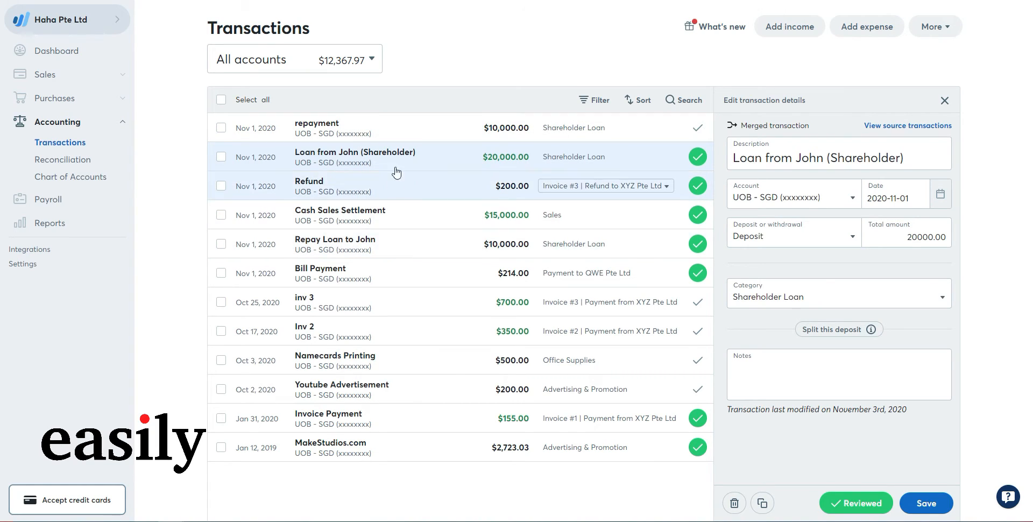
# Merge the imported repayment transaction with the existing $10,000.00 loan repayment to the shareholder
pyautogui.click(221, 127)
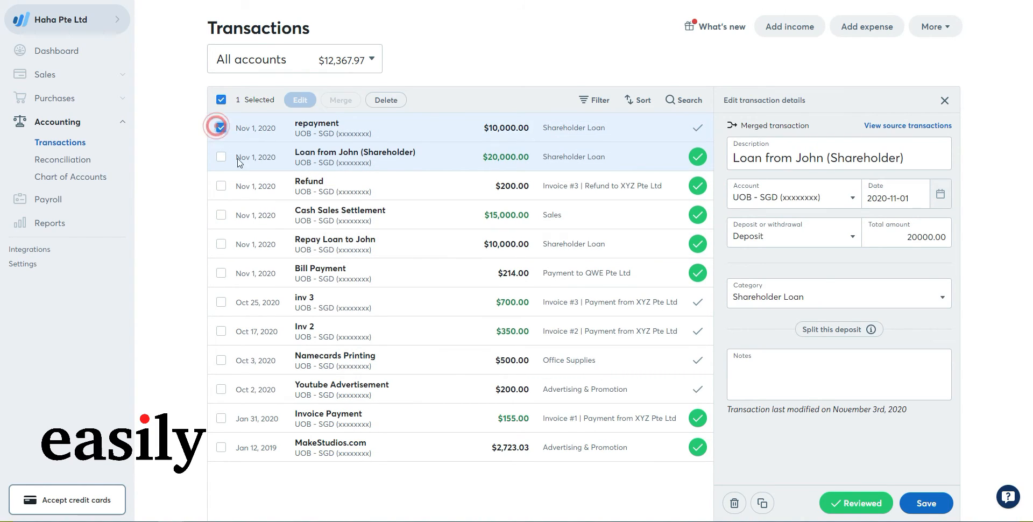
pyautogui.click(223, 245)
pyautogui.click(337, 102)
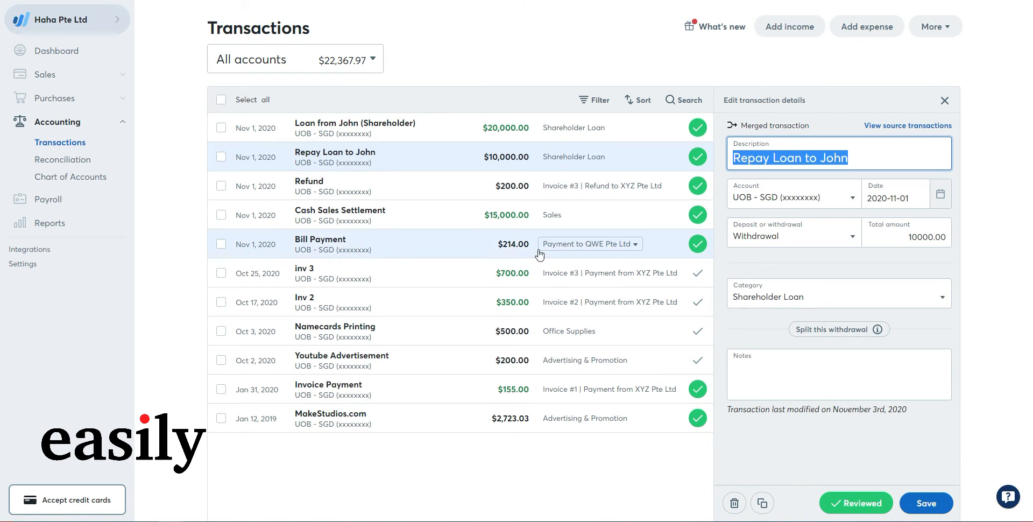
# Mark the inv 3, Inv 2, Namecards Printing and Youtube Advertisement transactions as reviewed
pyautogui.click(698, 273)
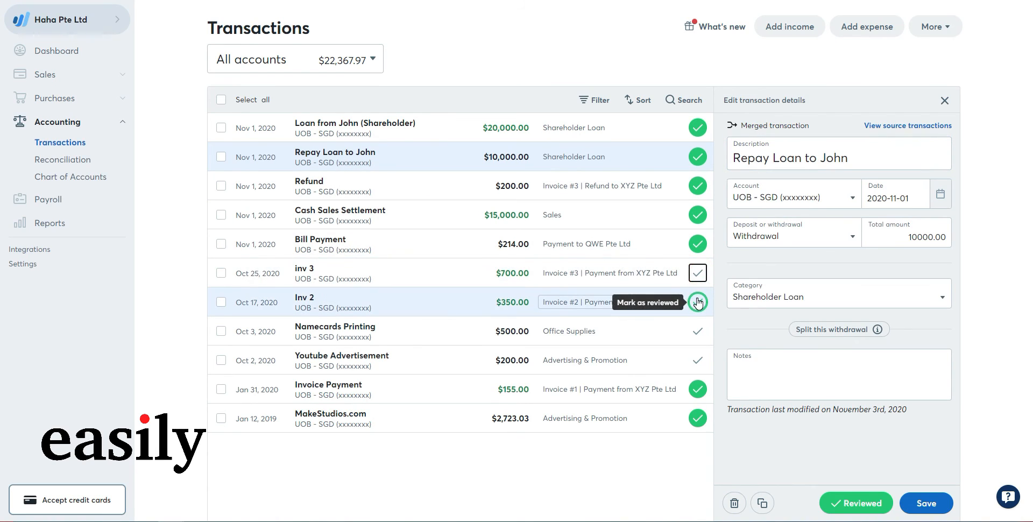
pyautogui.click(698, 302)
pyautogui.click(698, 331)
pyautogui.click(701, 358)
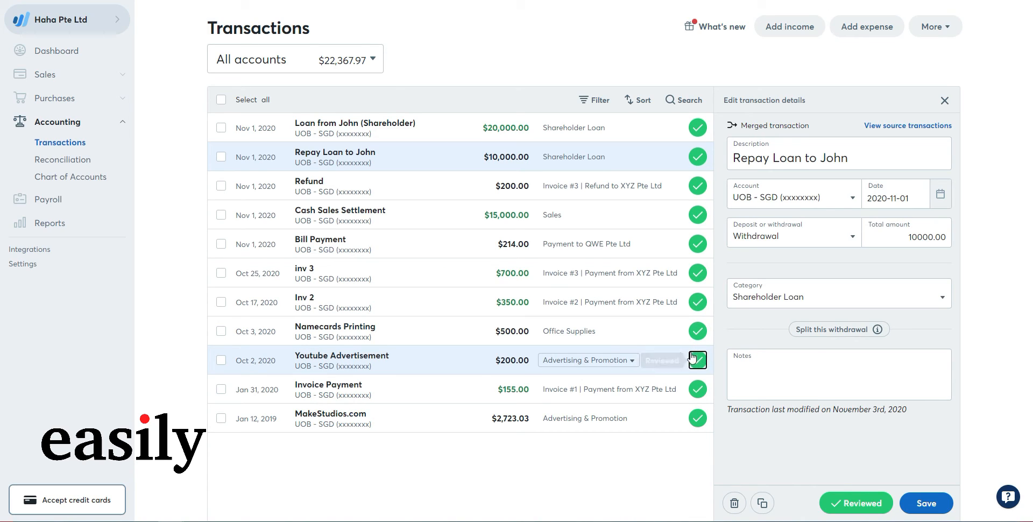